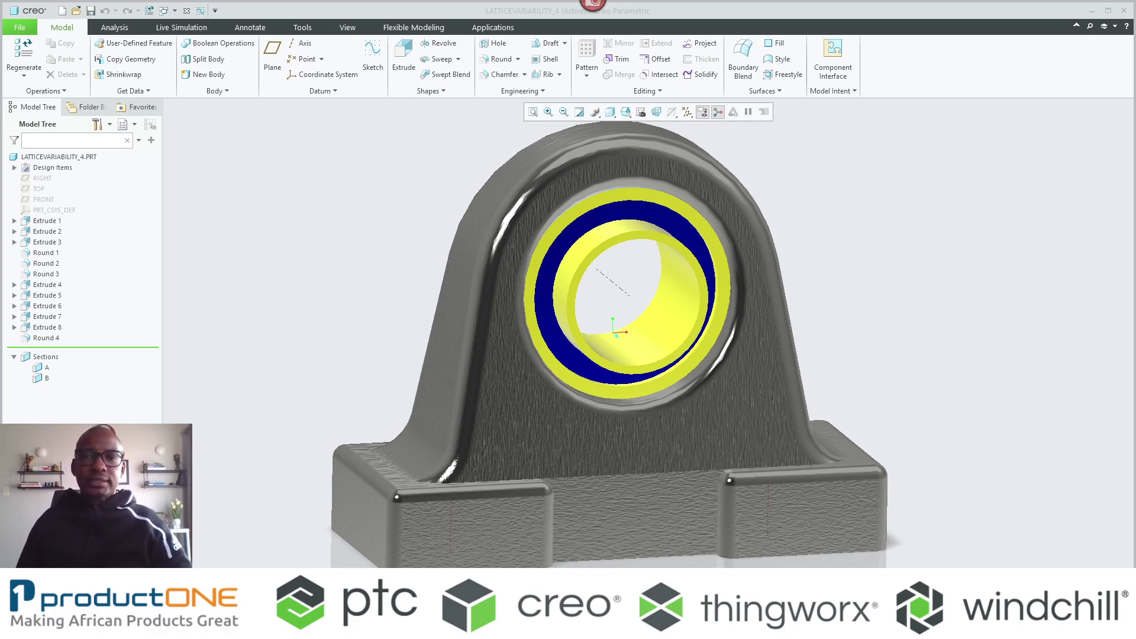
- Set the model's display style to Shading With Edges
mouse_move(908, 381)
middle_down()
mouse_move(918, 398)
mouse_move(891, 389)
mouse_move(911, 386)
middle_up()
click(610, 112)
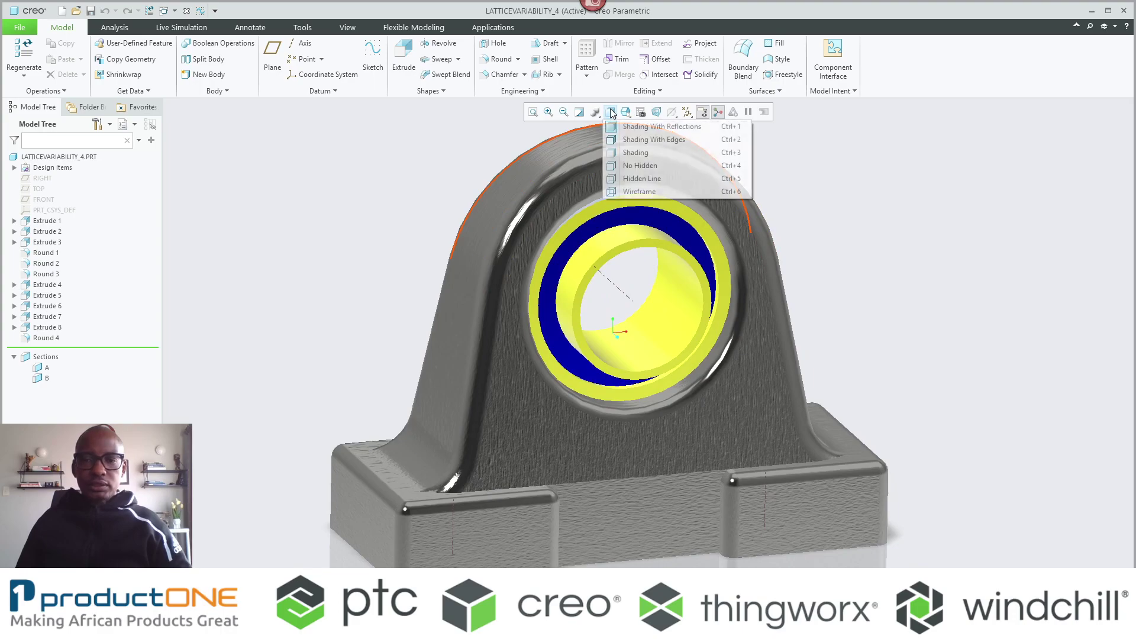
click(628, 140)
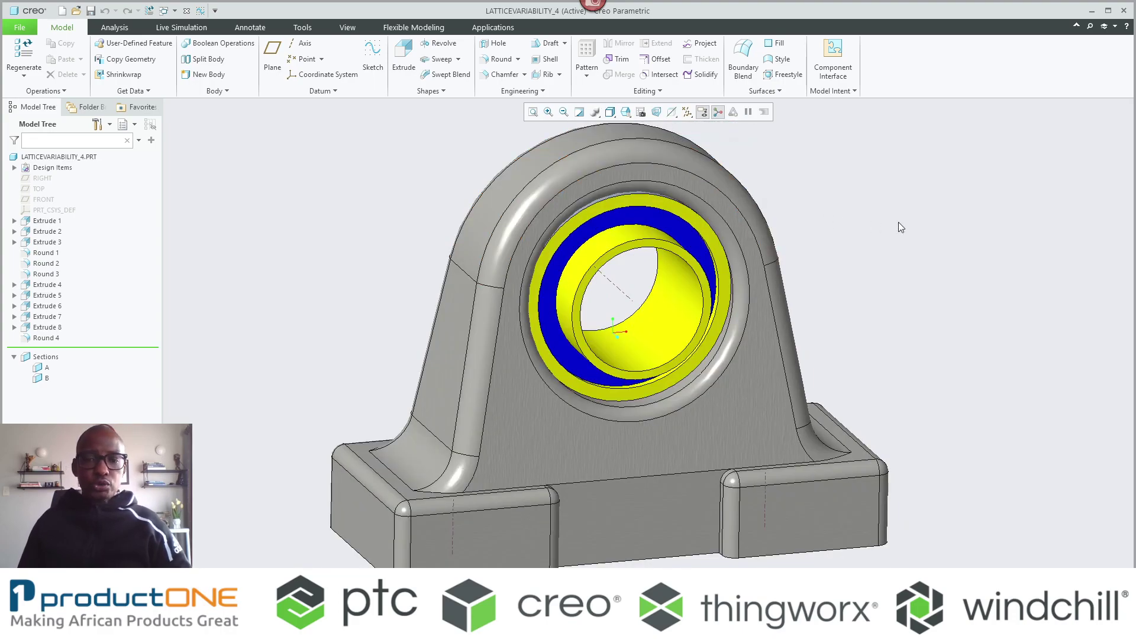
- Preview a planar section through the housing, offset about 21.2 from the base's front face, and discard it
click(459, 548)
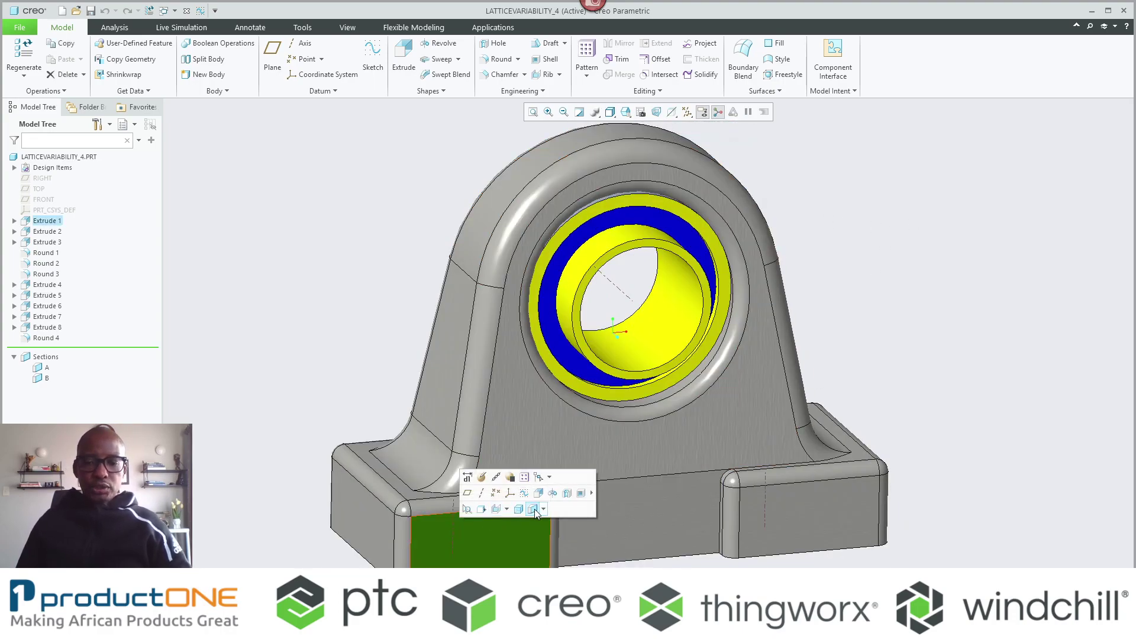
click(533, 509)
drag(633, 350, 631, 354)
click(586, 65)
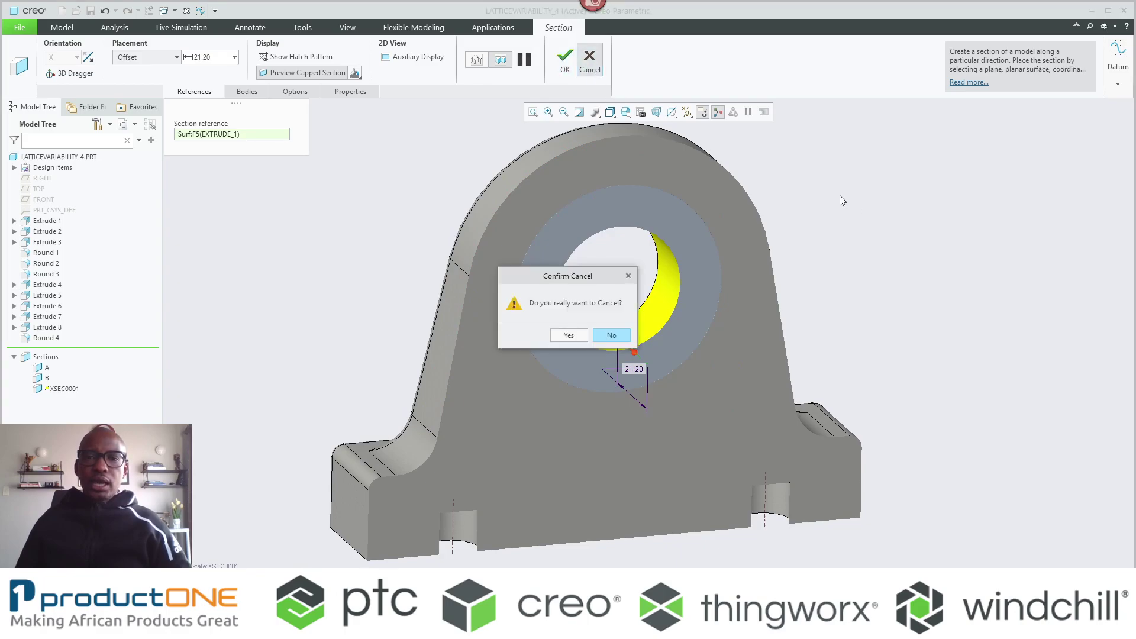
click(570, 338)
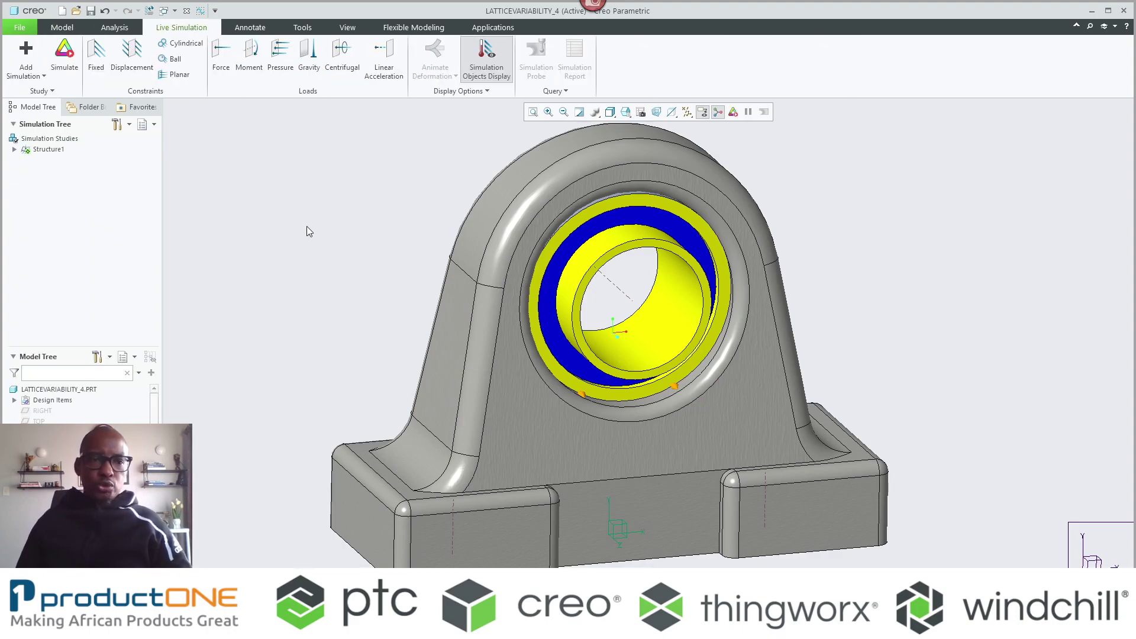
- Set the live simulation quality to the maximum accuracy in the performance options
click(42, 91)
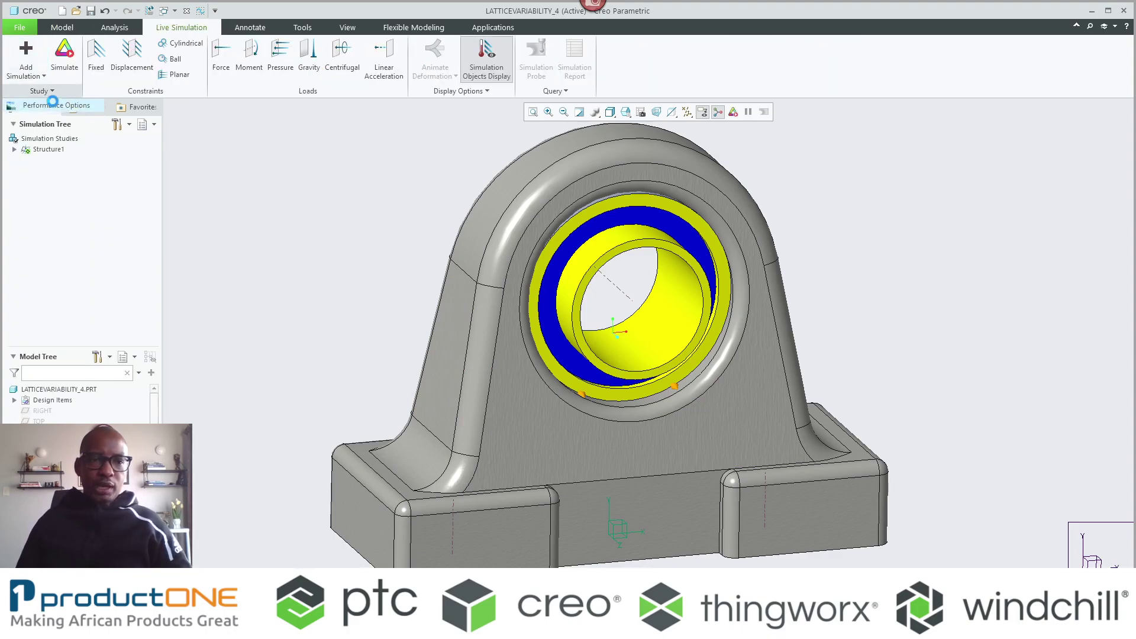
click(52, 104)
drag(548, 290, 589, 291)
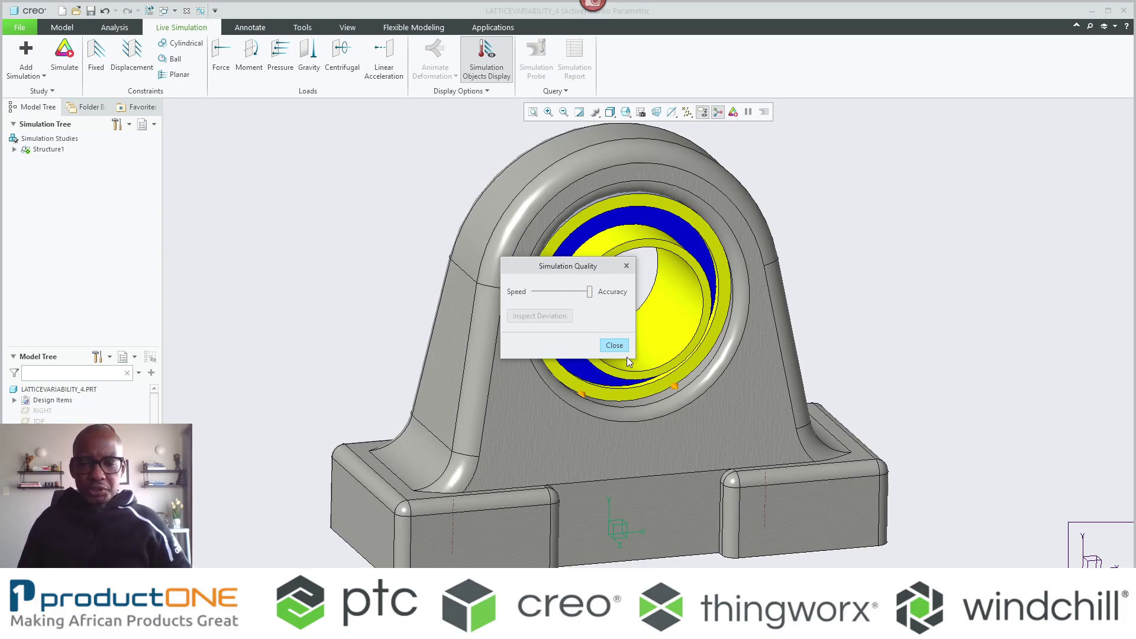
click(620, 347)
- Review the Moment1 load's definition, checking its reference surfaces, directional components and units on the model
click(56, 151)
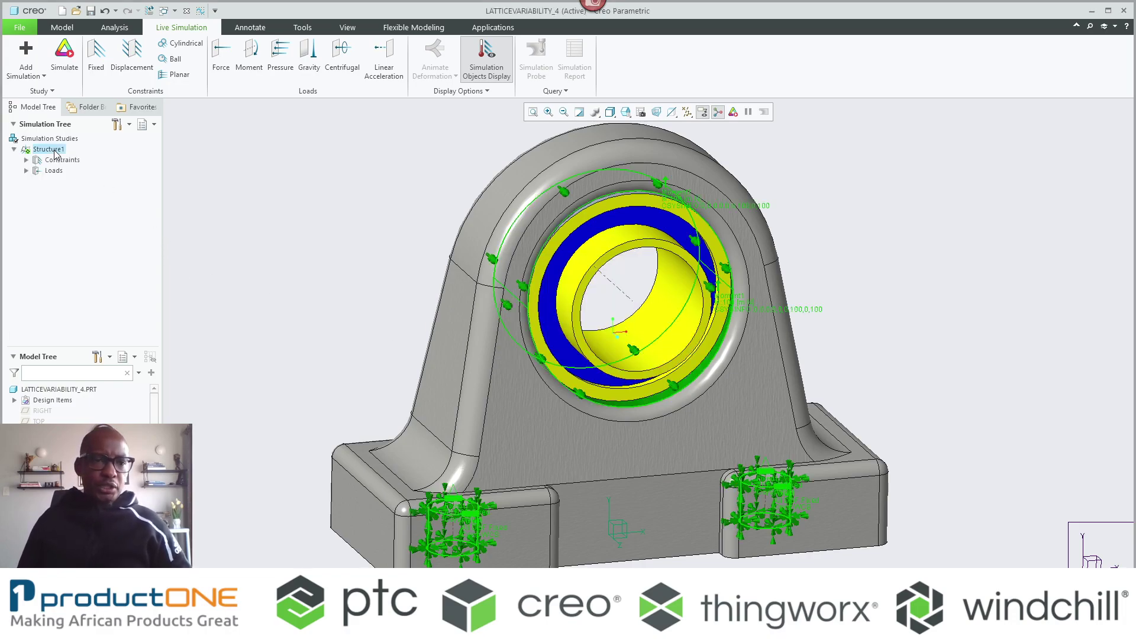
click(54, 170)
click(70, 181)
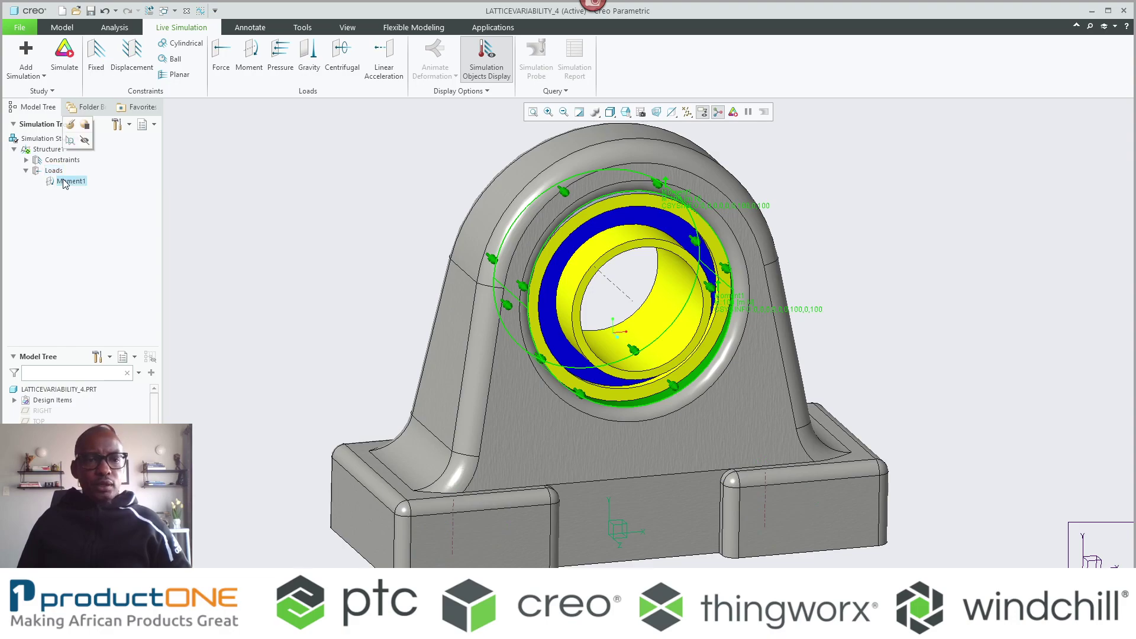
click(71, 137)
middle_drag(687, 283, 828, 177)
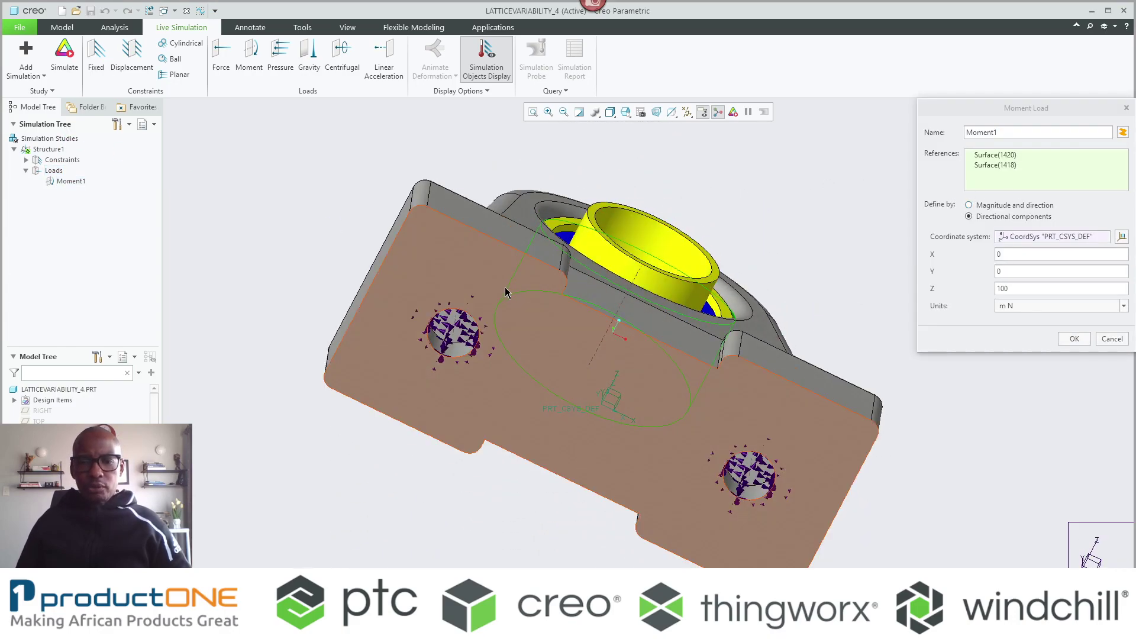
middle_drag(512, 284, 702, 270)
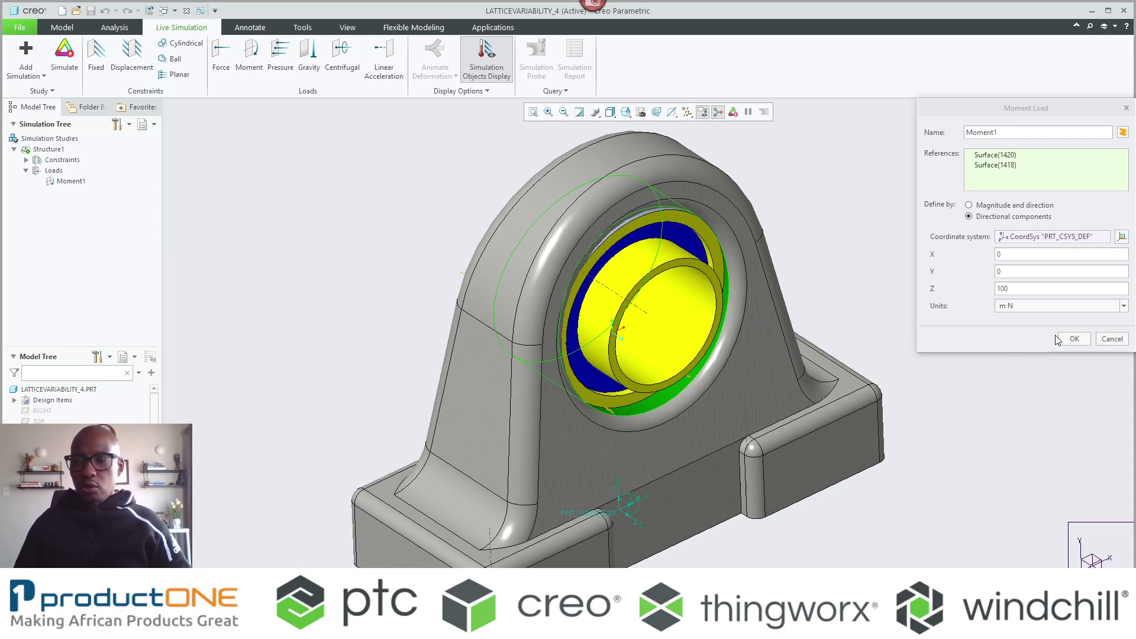
click(1075, 339)
- Review the Fixed1 constraint's definition and its references at the base's mounting holes
click(63, 159)
click(66, 171)
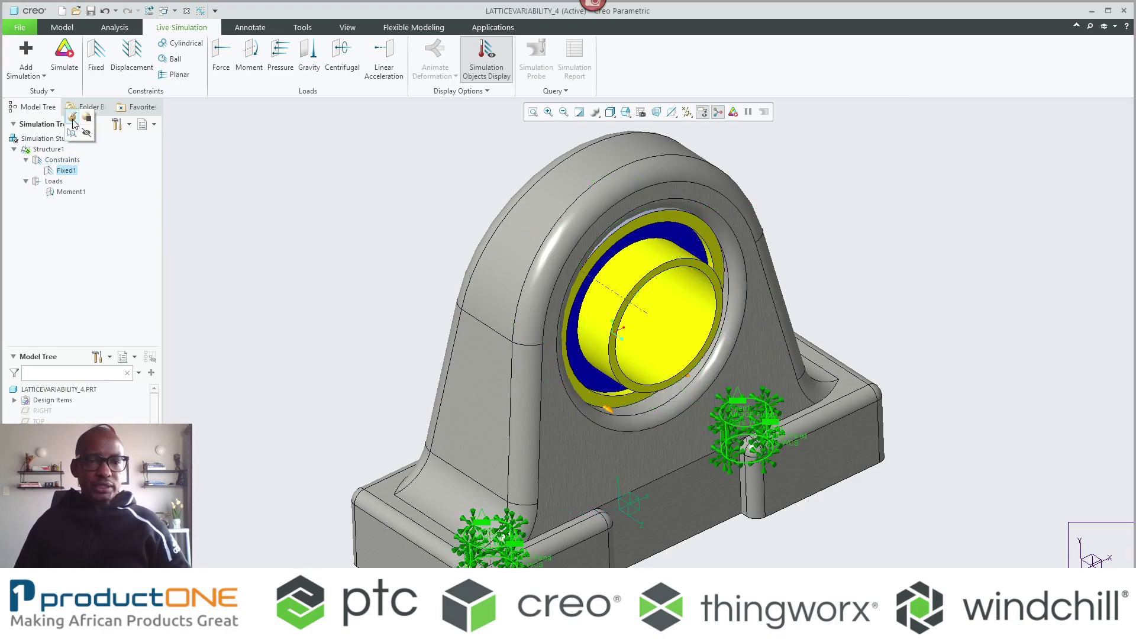
click(72, 119)
middle_drag(421, 254, 592, 355)
click(1075, 224)
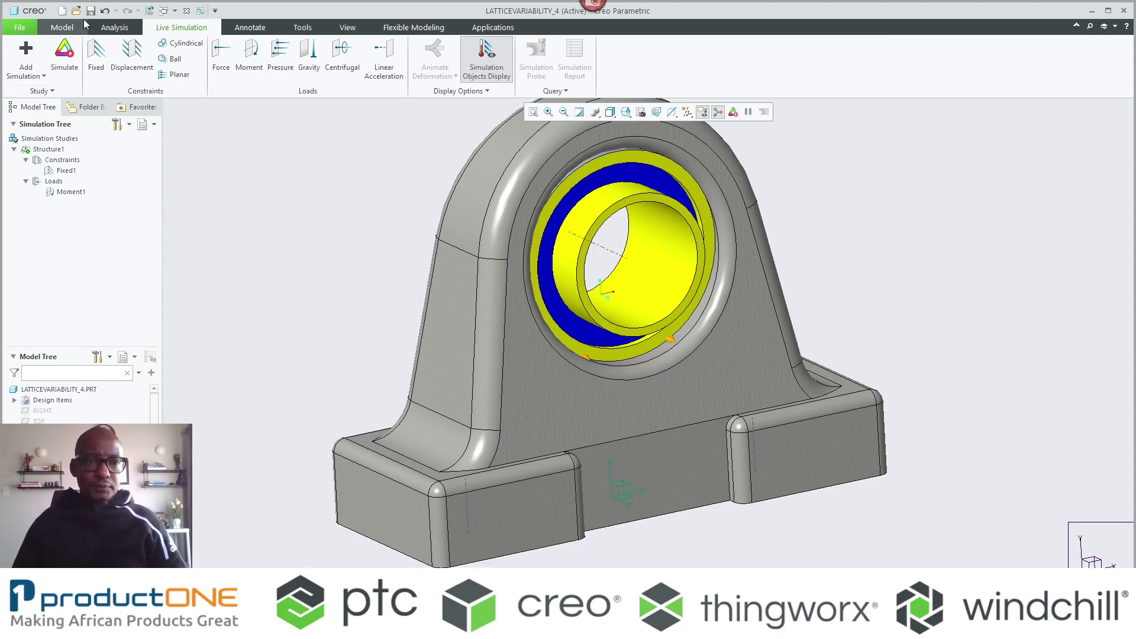
- Run the live simulation and display the Von Mises stress results in MPa
click(73, 48)
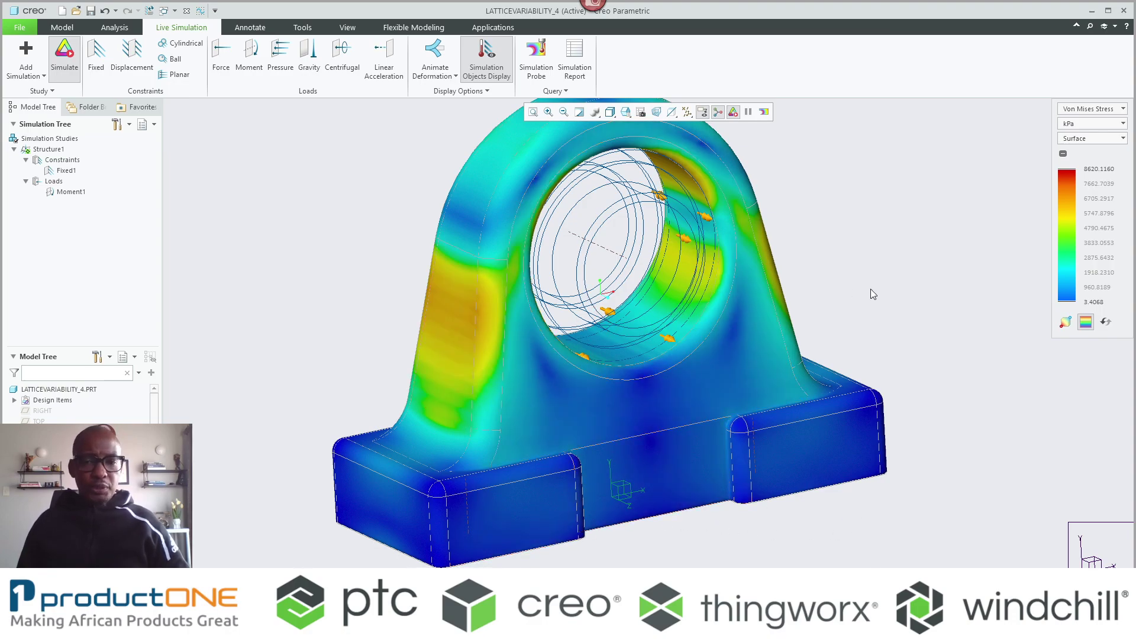
click(1081, 123)
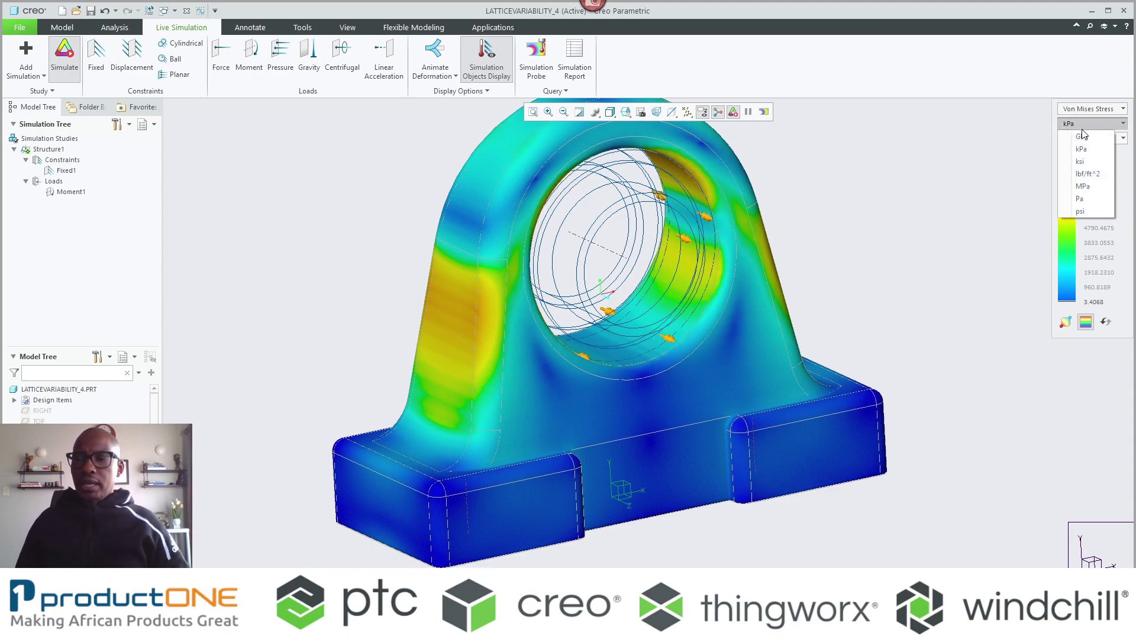
click(1086, 187)
mouse_move(877, 340)
middle_down()
mouse_move(802, 305)
mouse_move(880, 352)
mouse_move(924, 334)
middle_up()
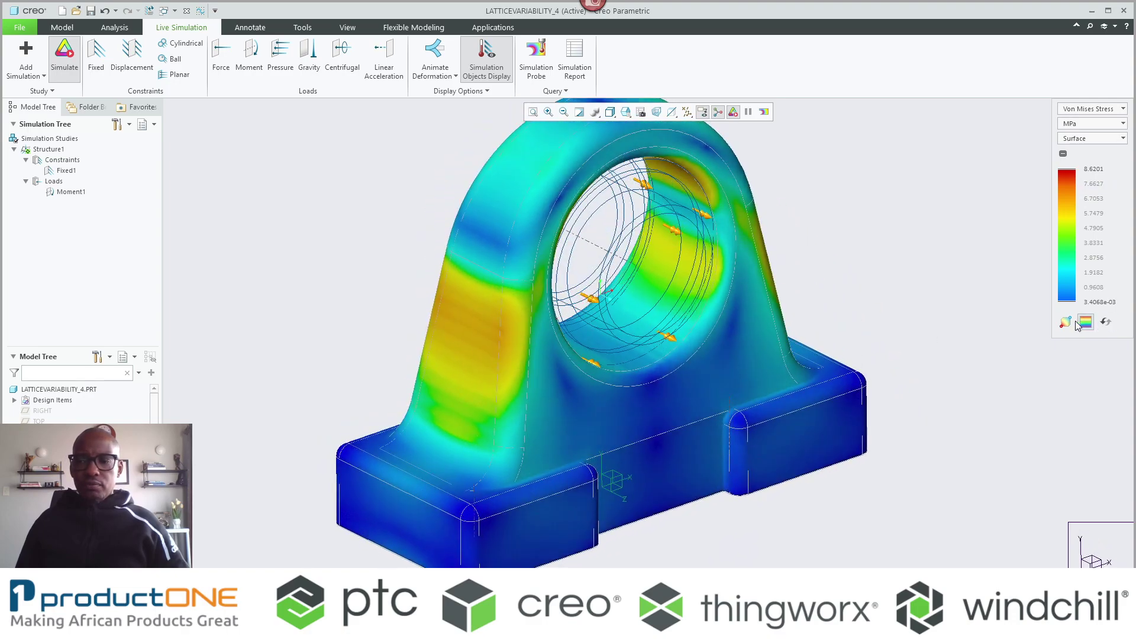
- Mark the minimum and maximum stress locations and inspect the maximum at the mounting hole on the base's underside
click(1067, 322)
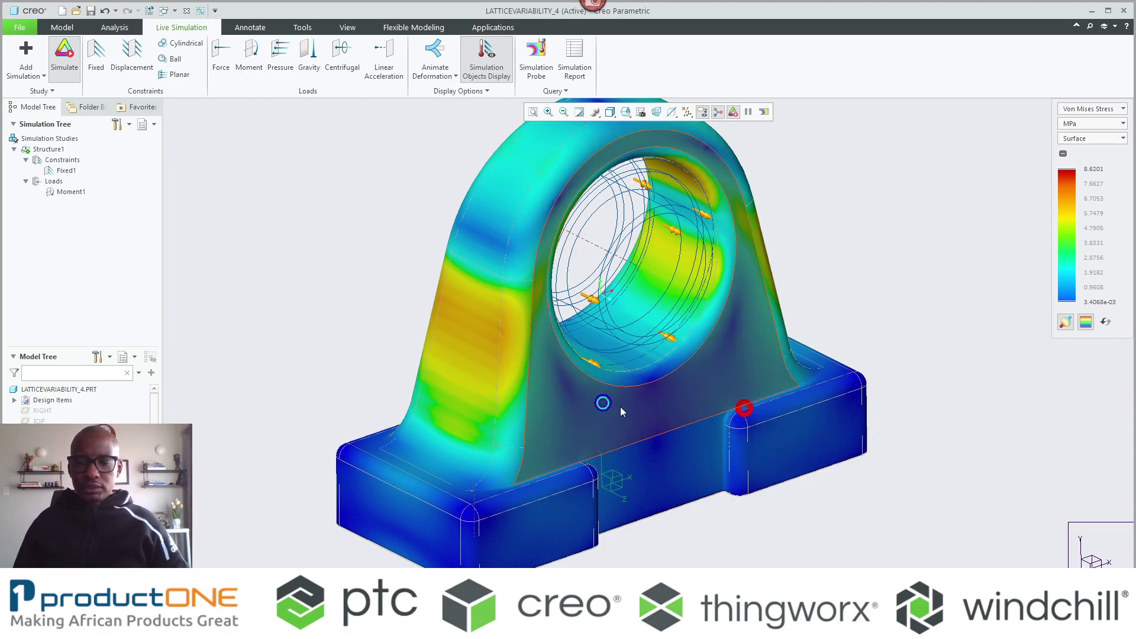
mouse_move(598, 422)
middle_down()
mouse_move(554, 333)
mouse_move(563, 339)
mouse_move(770, 260)
middle_up()
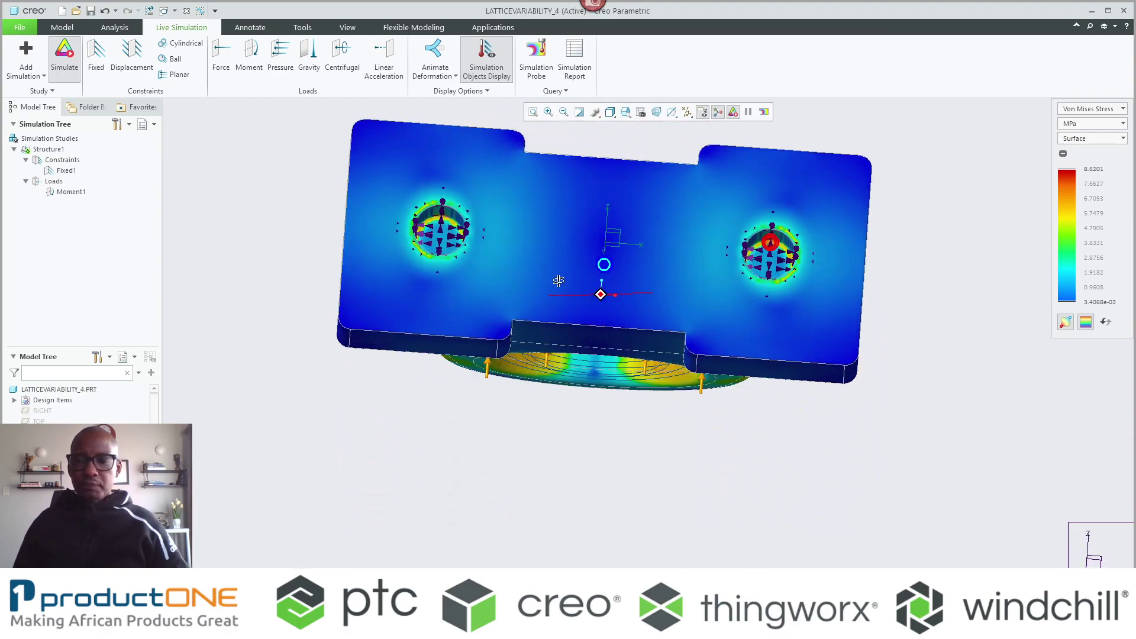
scroll(796, 268, down, 5)
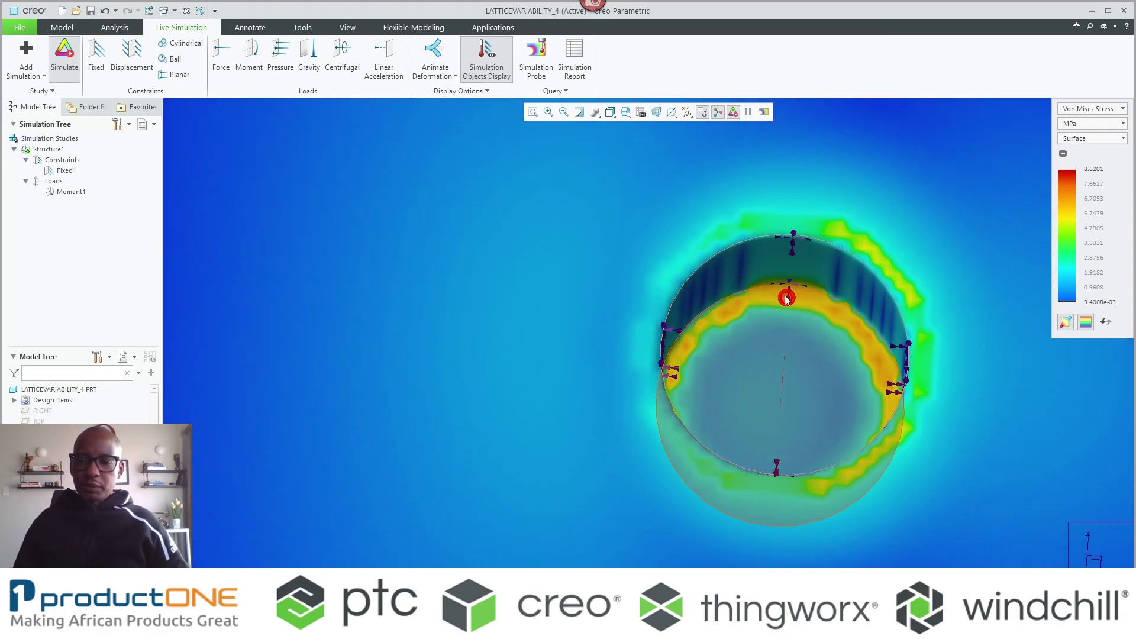
scroll(778, 342, up, 5)
middle_drag(778, 342, 668, 285)
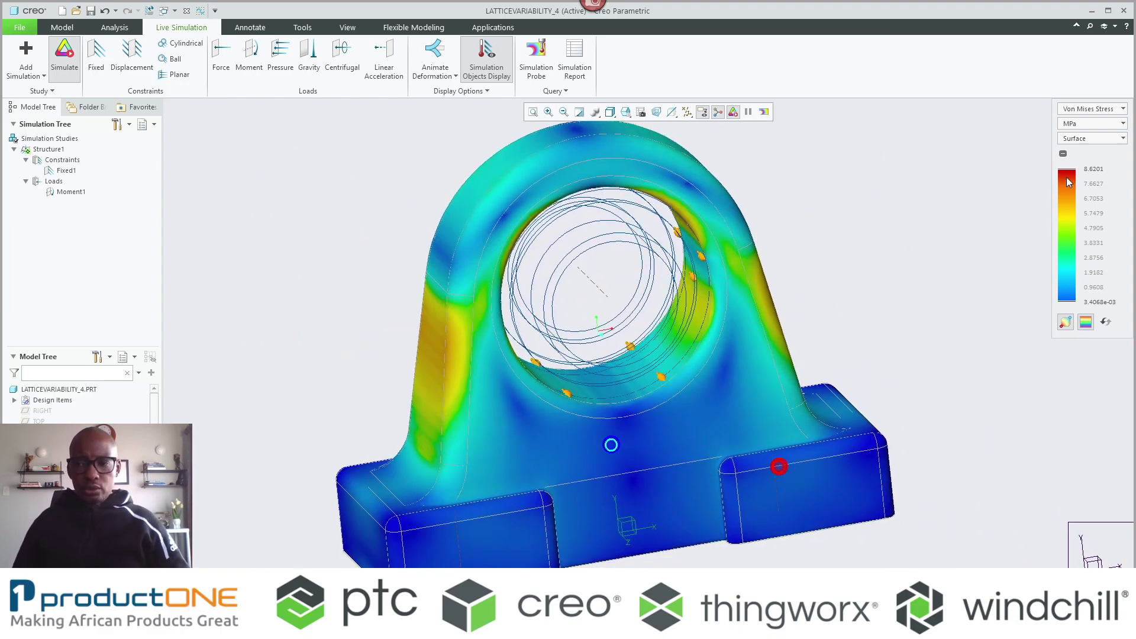
- Switch the results to Deformation, inspect the housing from below and the front, and play and stop the deformation animation
click(1092, 110)
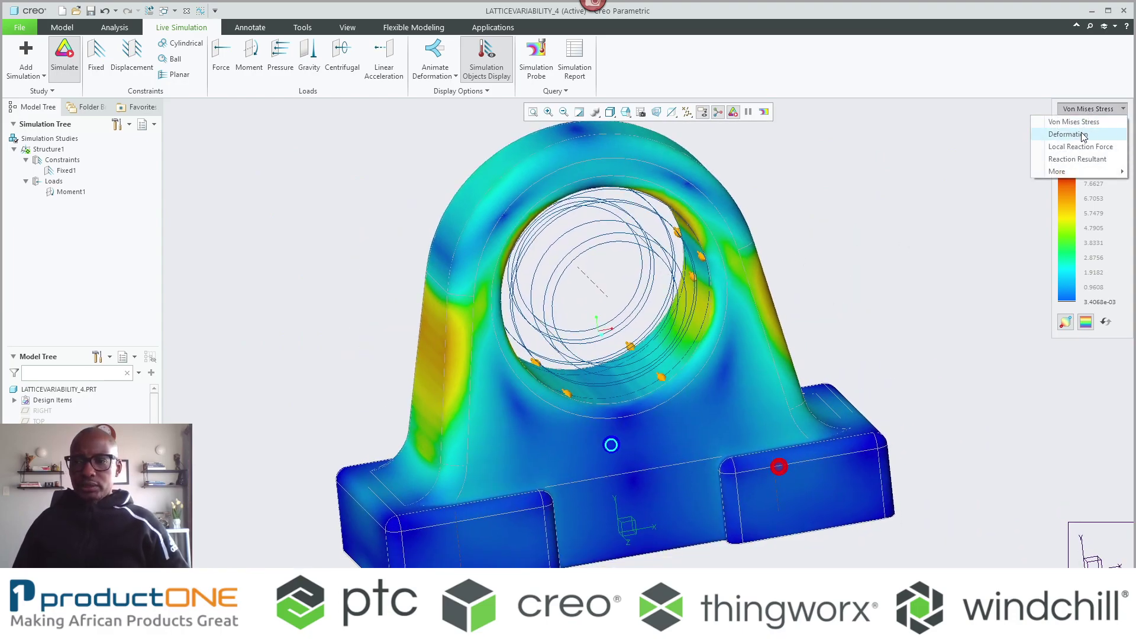
click(1076, 134)
middle_drag(733, 338, 585, 278)
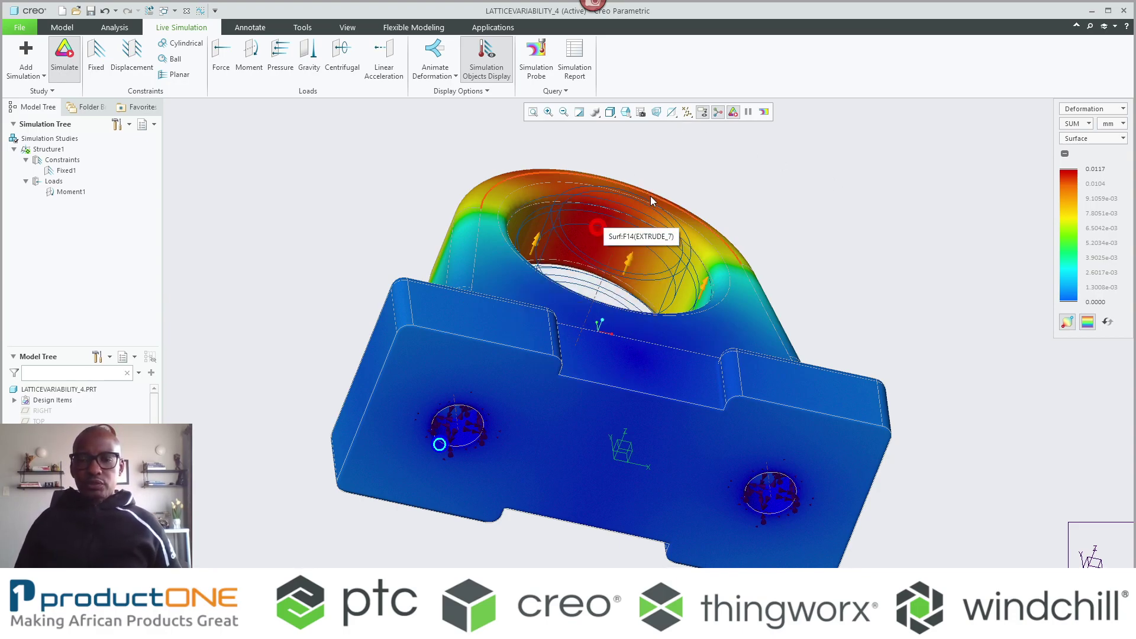
middle_drag(698, 261, 620, 281)
click(433, 56)
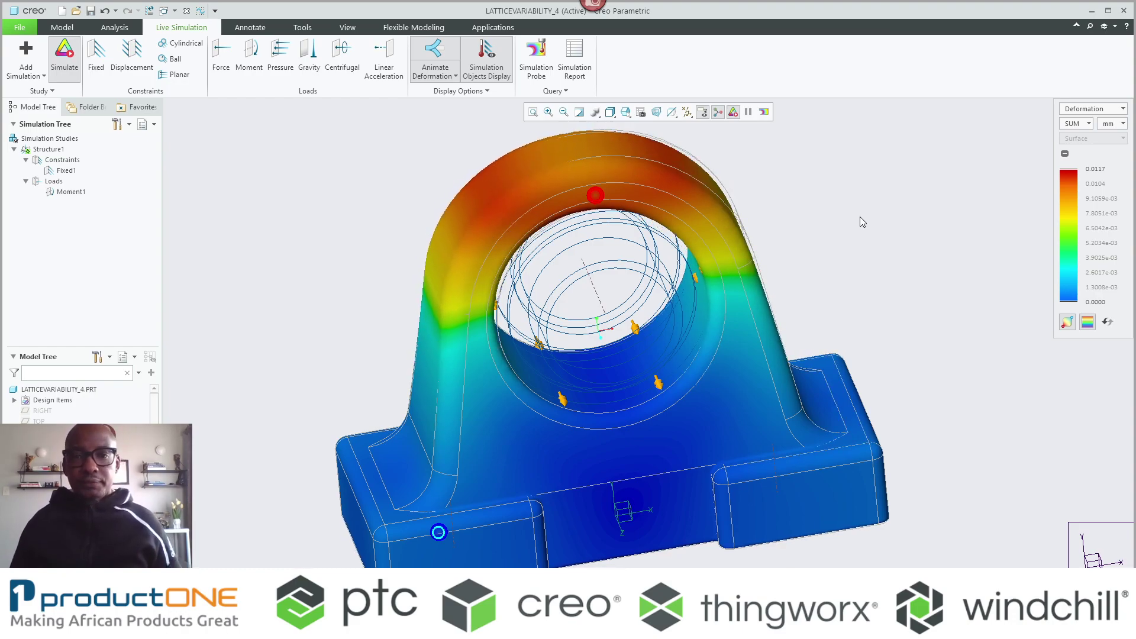
click(454, 70)
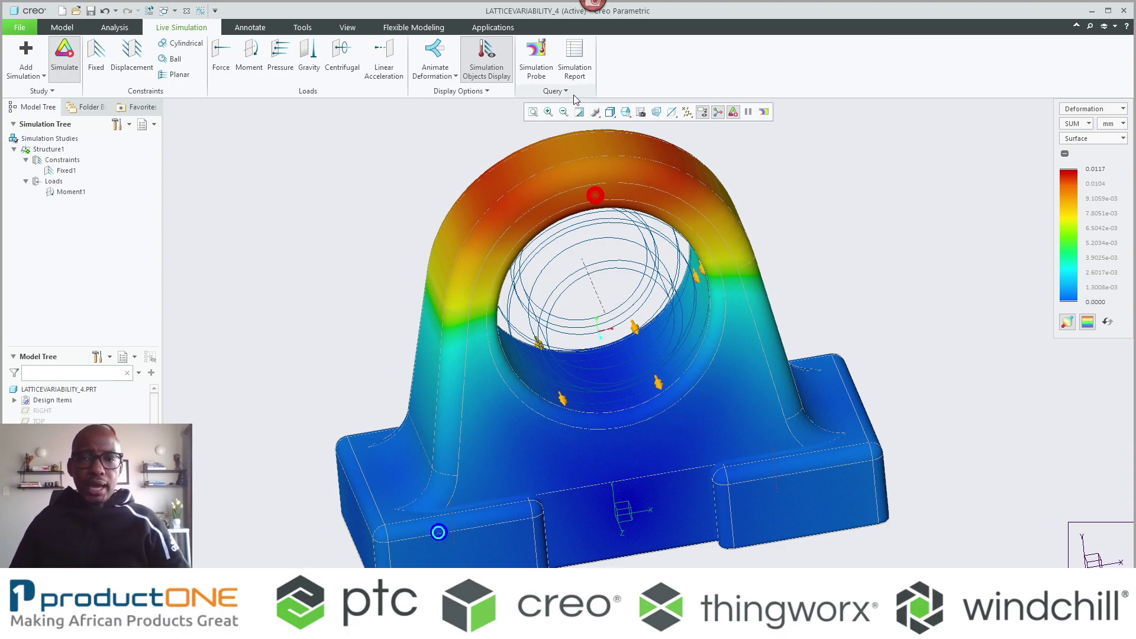
- Return the results to Von Mises Stress and start exporting them with 100 probe points
click(1094, 109)
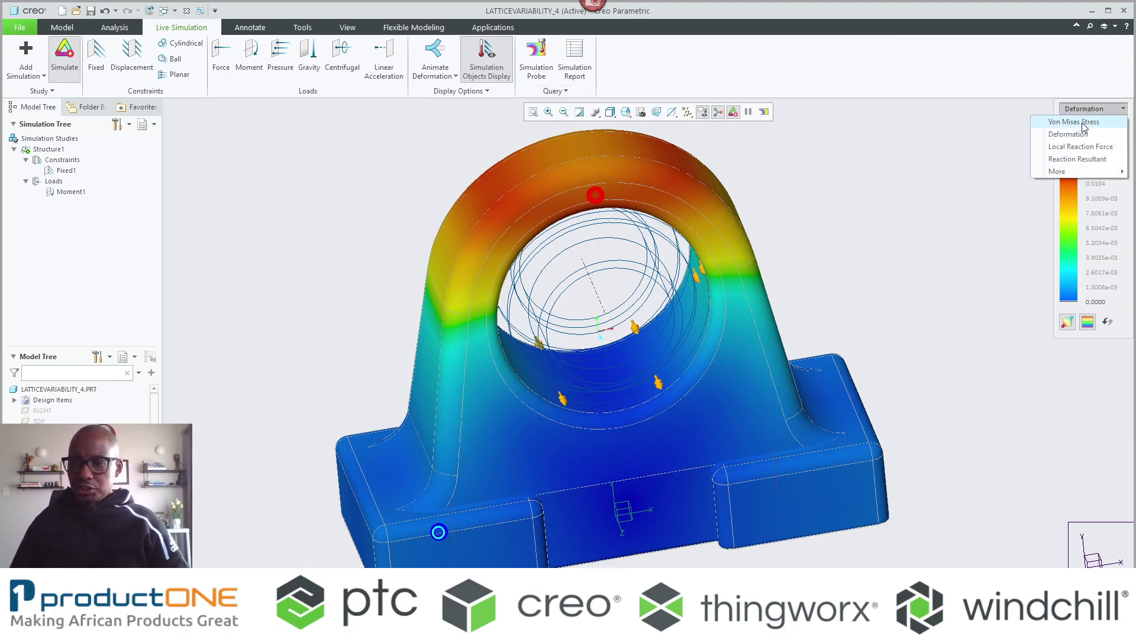
click(1083, 122)
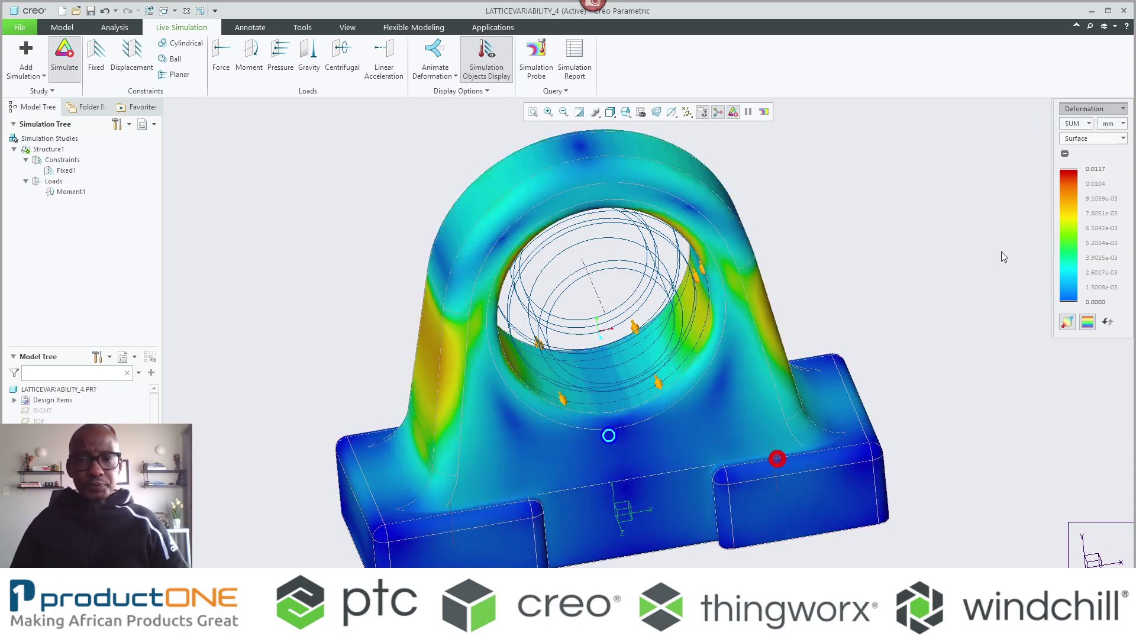
click(553, 91)
click(569, 134)
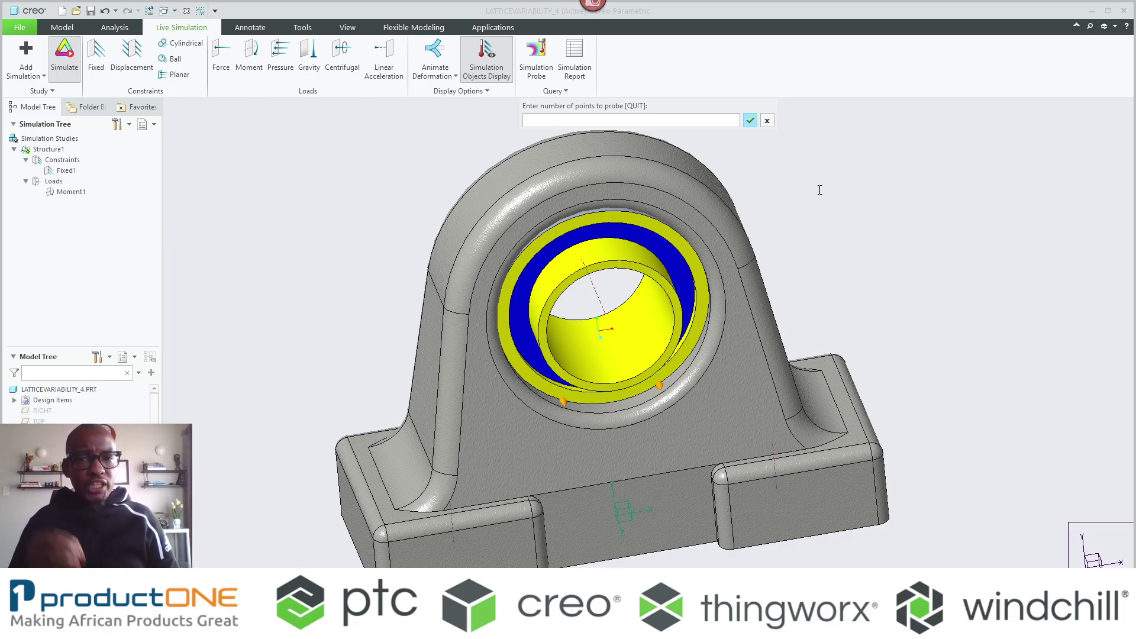
text(100)
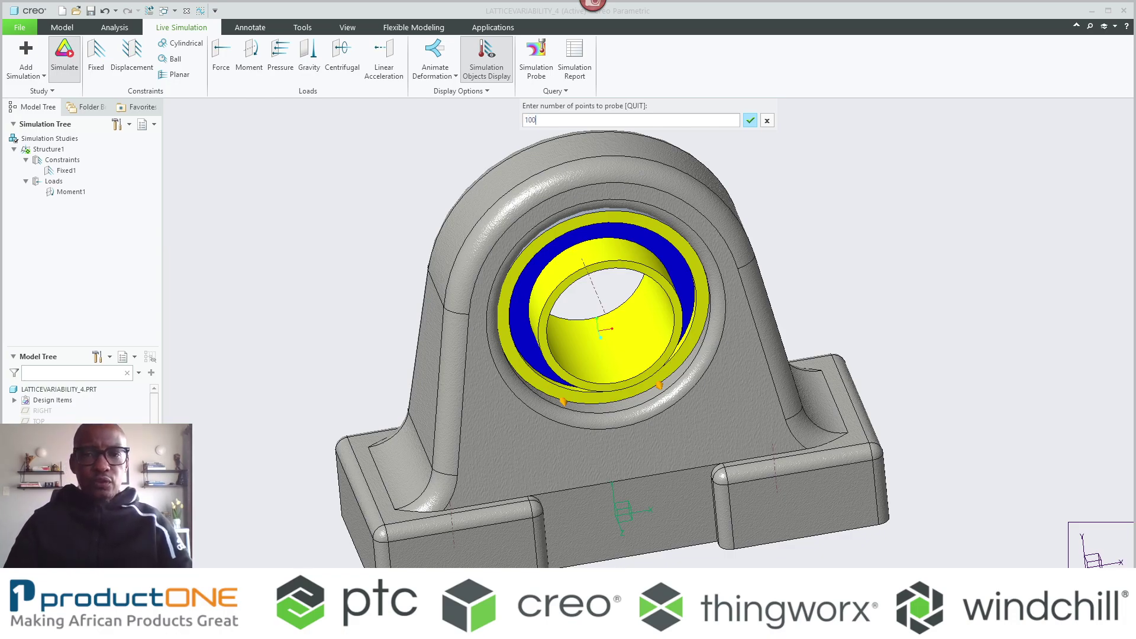
key(Return)
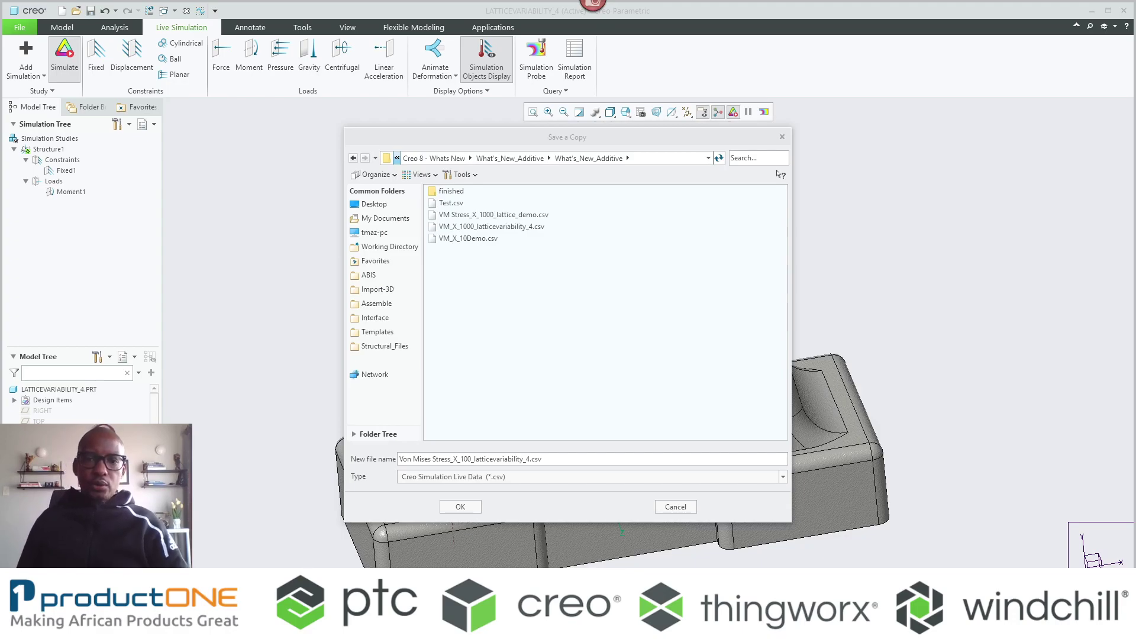
- Save the probed stress data as the CSV file VM_X_1000_lattice_demo.csv, basing the name on the existing lattice demo file
click(509, 215)
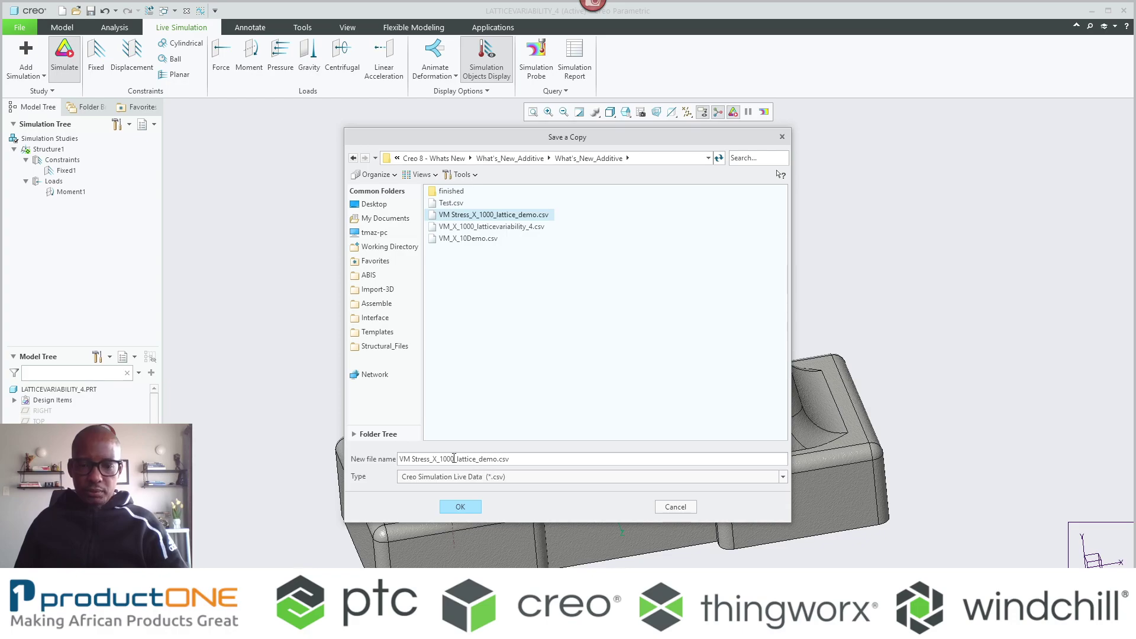
drag(431, 460, 412, 461)
key(BackSpace)
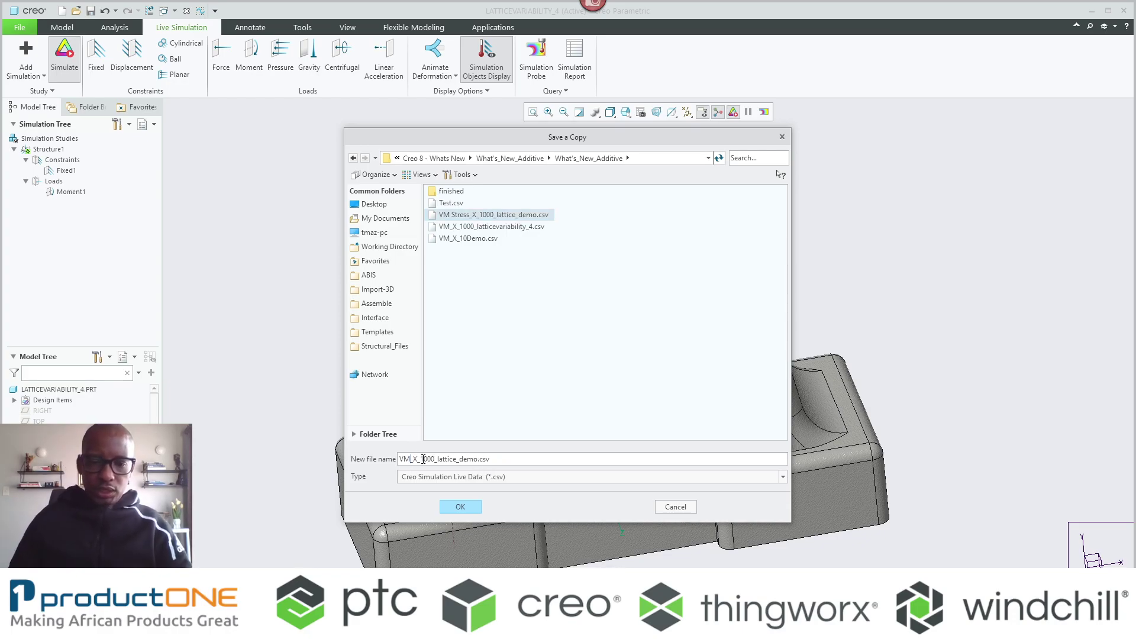
click(467, 511)
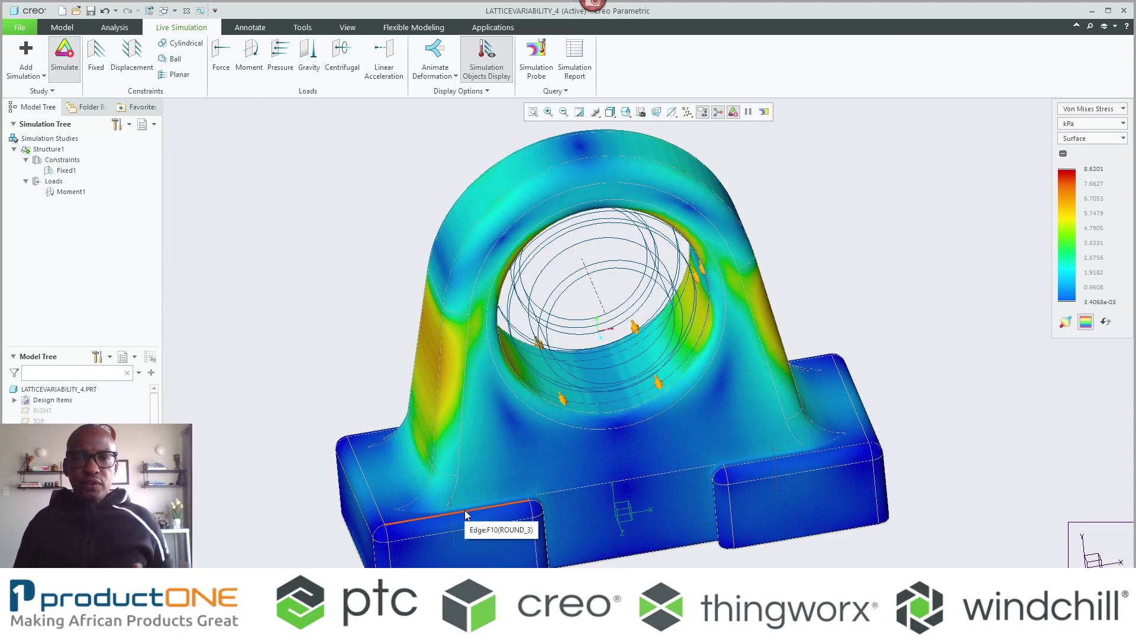
- Hide the simulation objects and turn off the live simulation
click(487, 57)
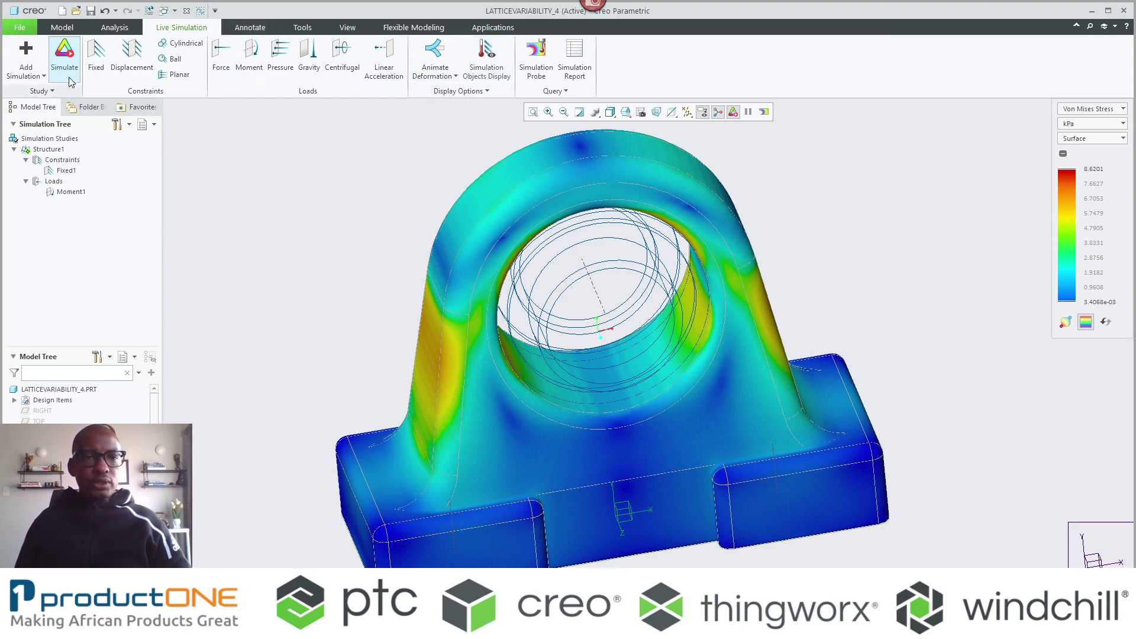
click(70, 74)
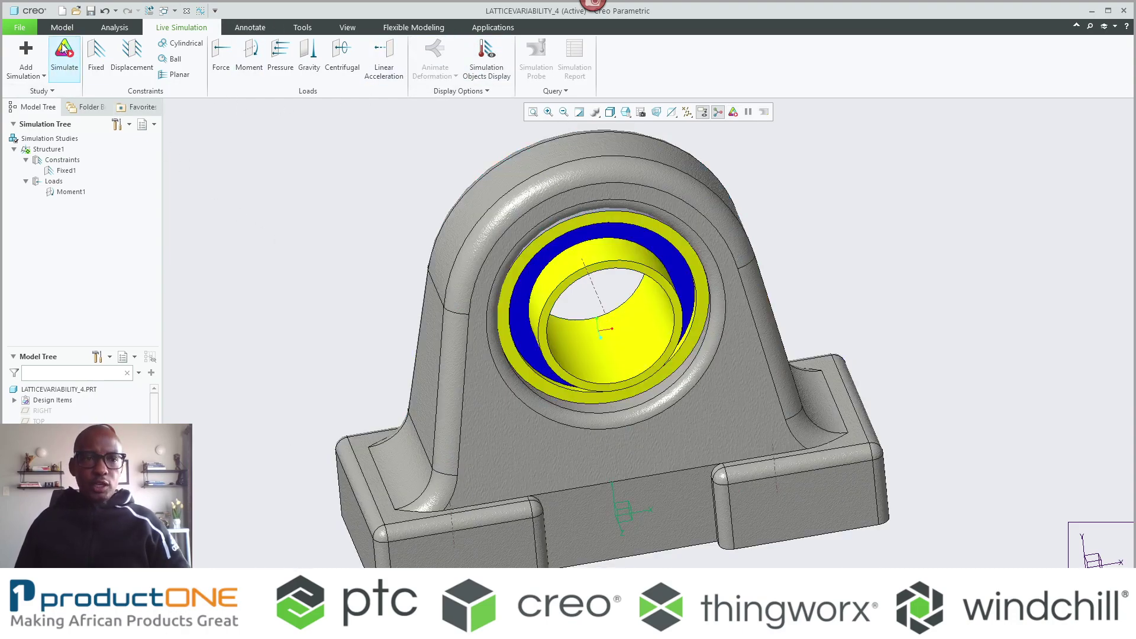
- Inspect the housing's interior with a temporary section offset about 21.3 from the front face of a base pad, and discard the section
click(59, 27)
click(428, 555)
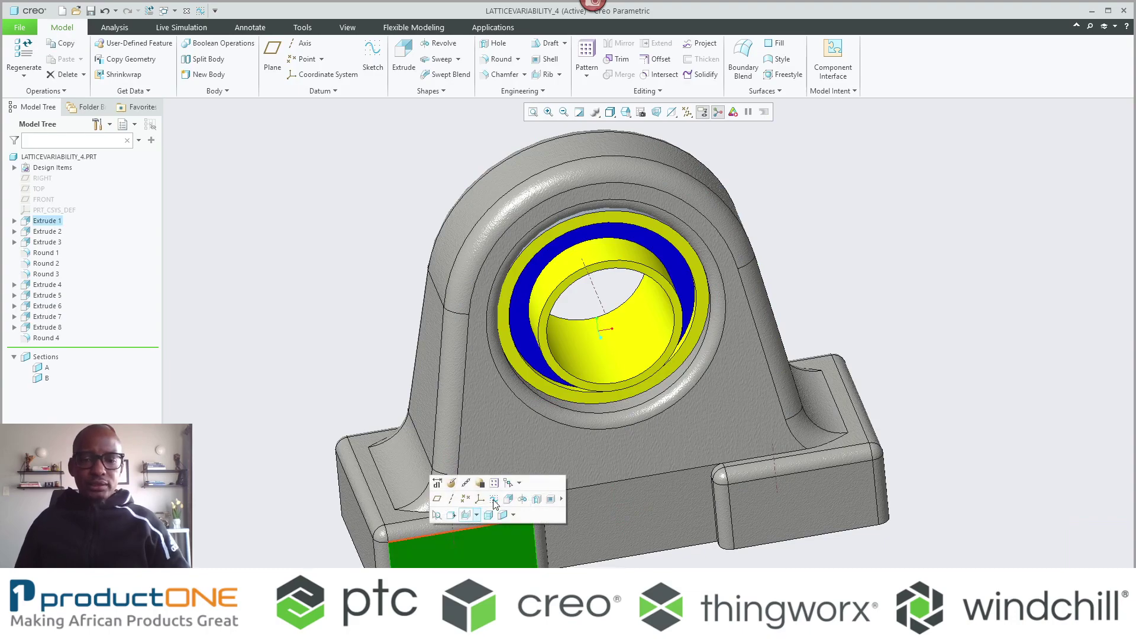
click(503, 515)
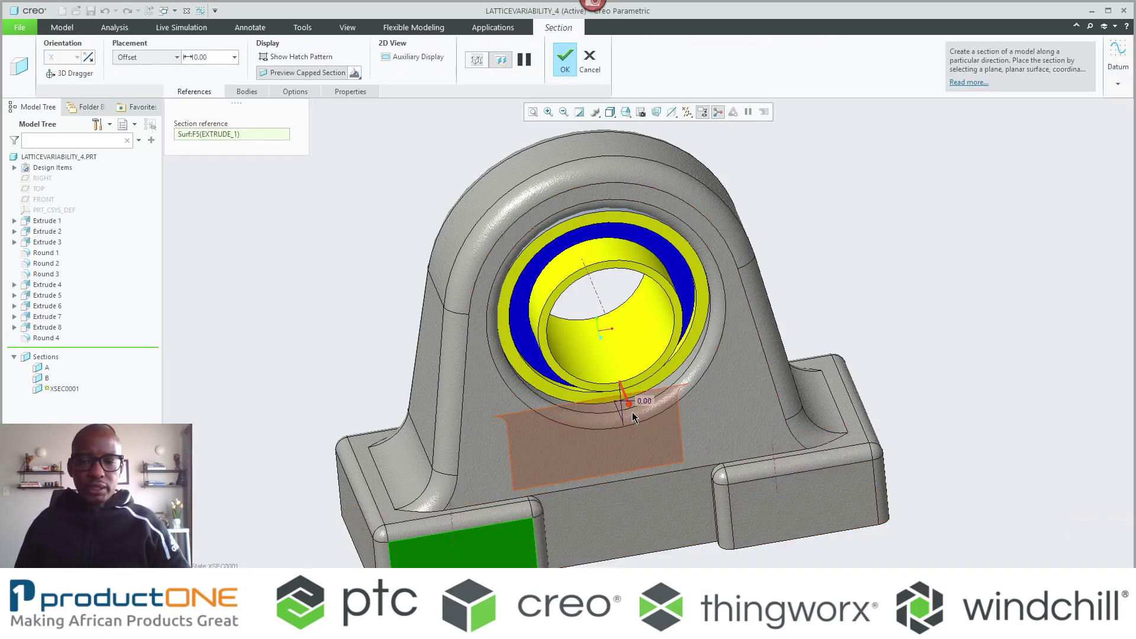
drag(627, 401, 608, 368)
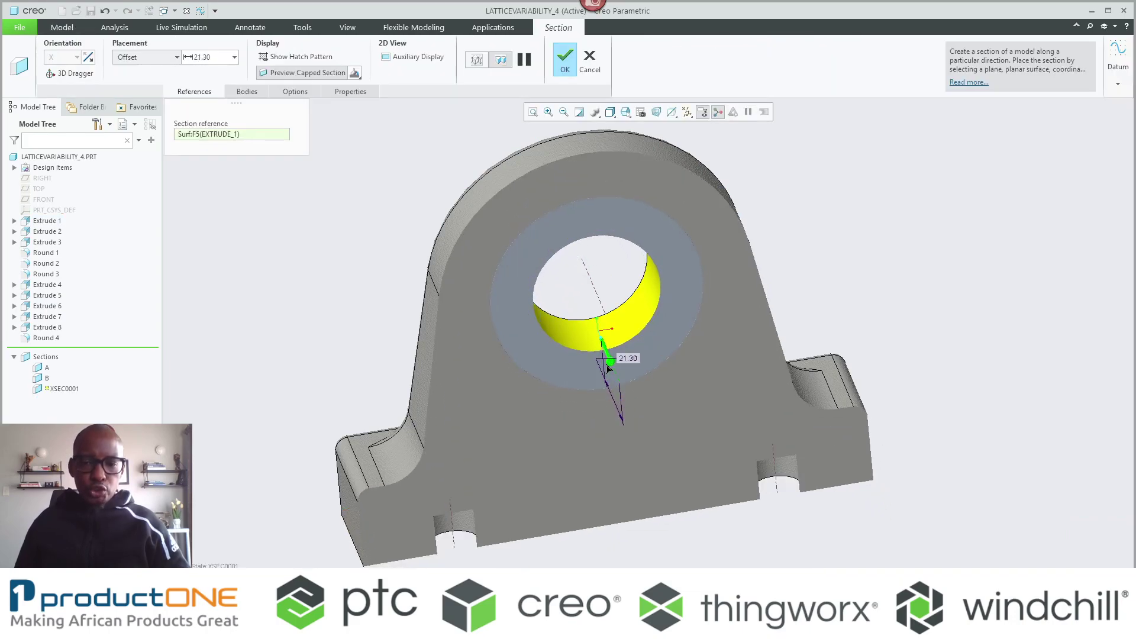
click(590, 62)
click(556, 338)
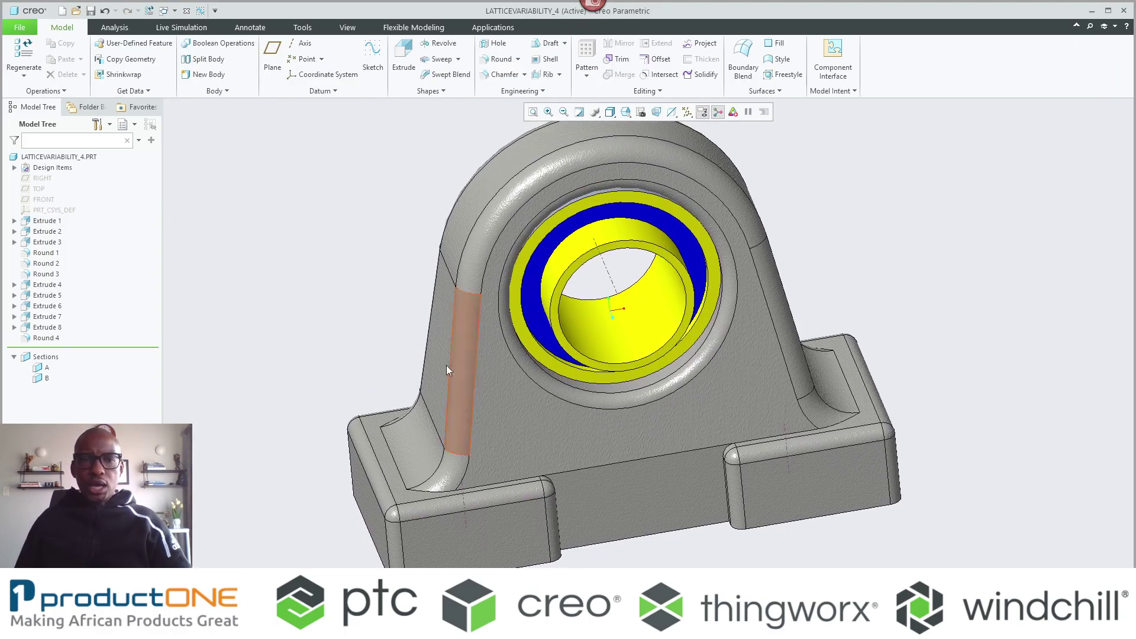
- Start a beam lattice that replaces the housing body, and create an inside shell with a thickness of 2.00
click(509, 92)
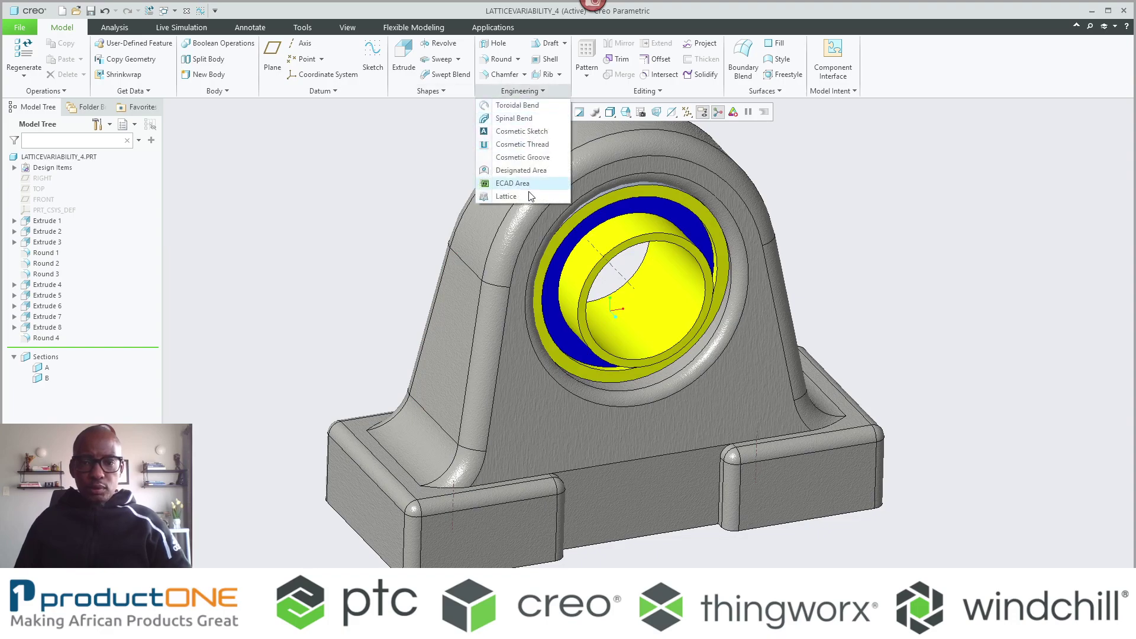
click(519, 198)
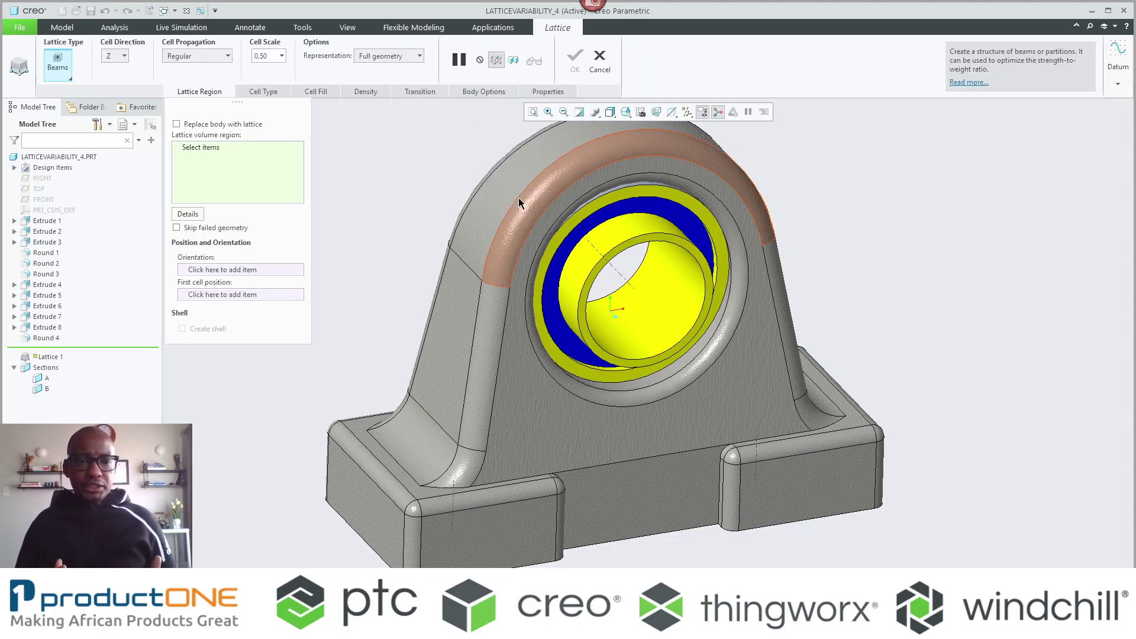
click(176, 124)
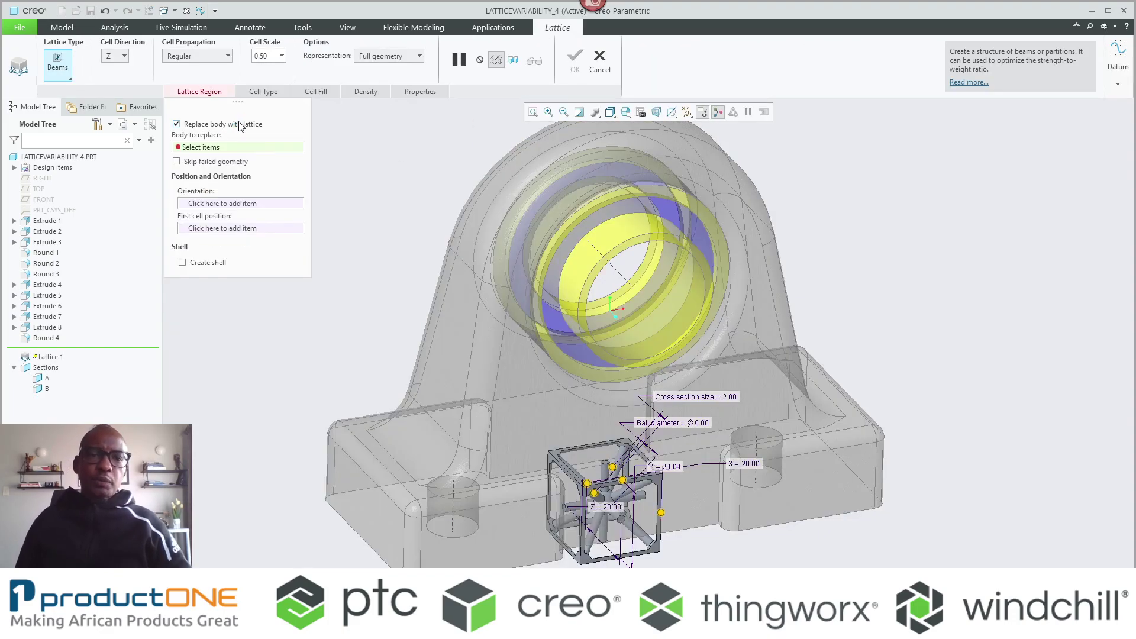
click(470, 345)
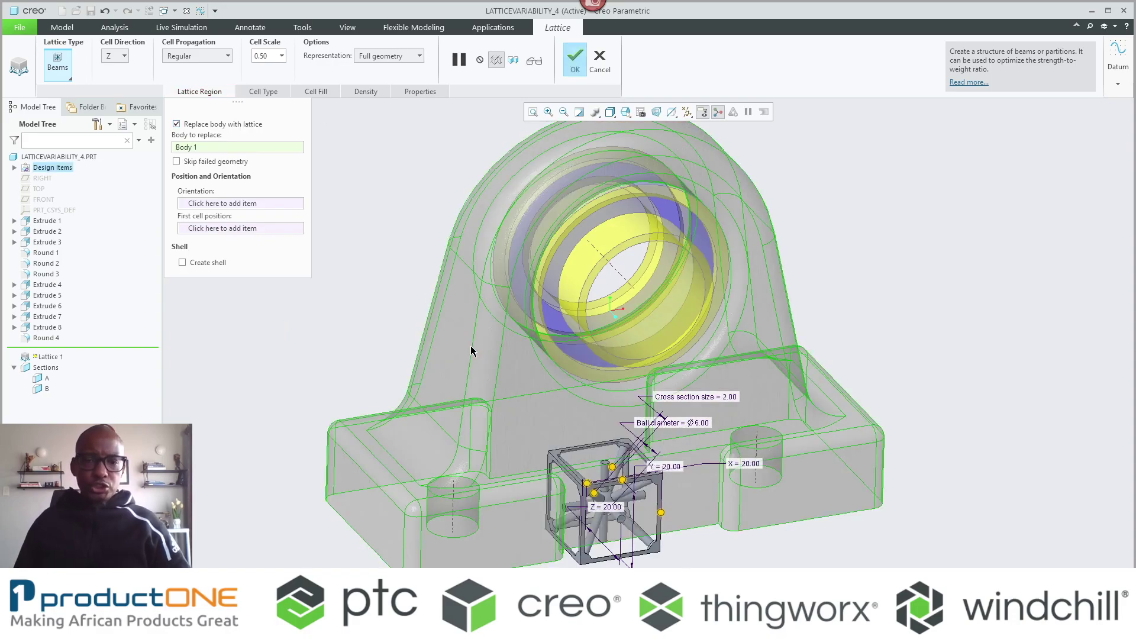
click(224, 263)
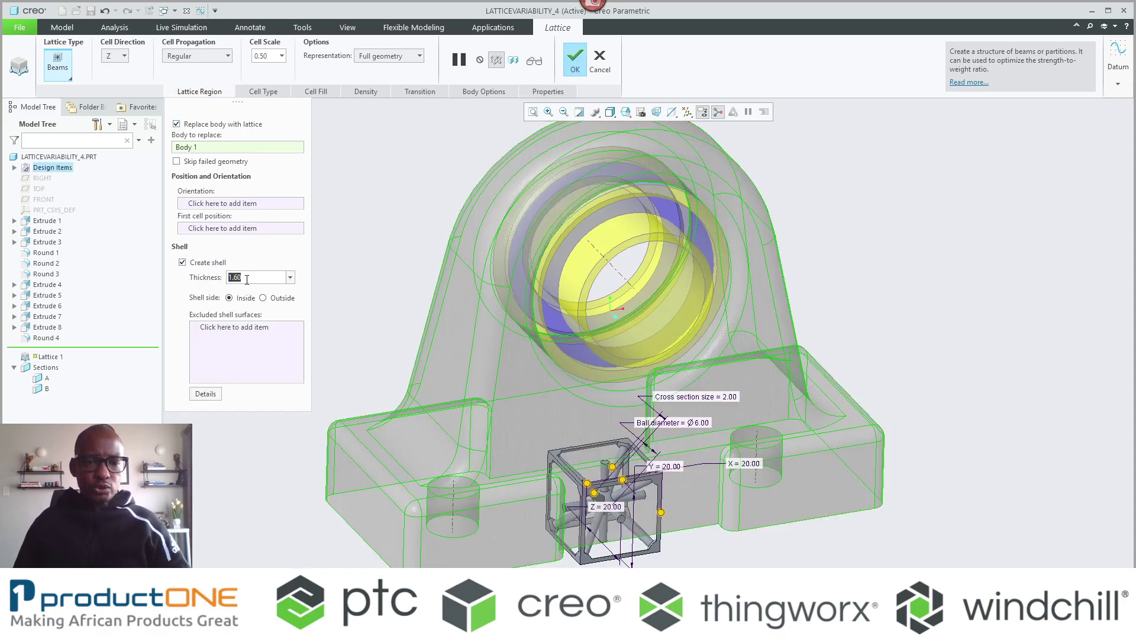
text(2.00)
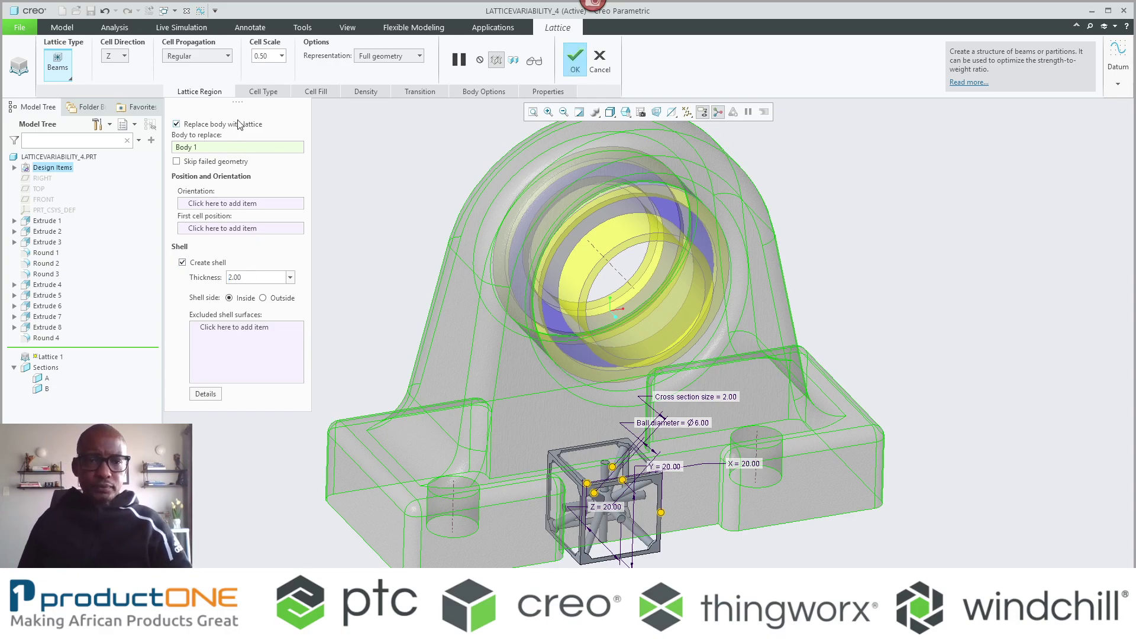
- Set the lattice cell size to 5 in X, Y and Z
click(260, 92)
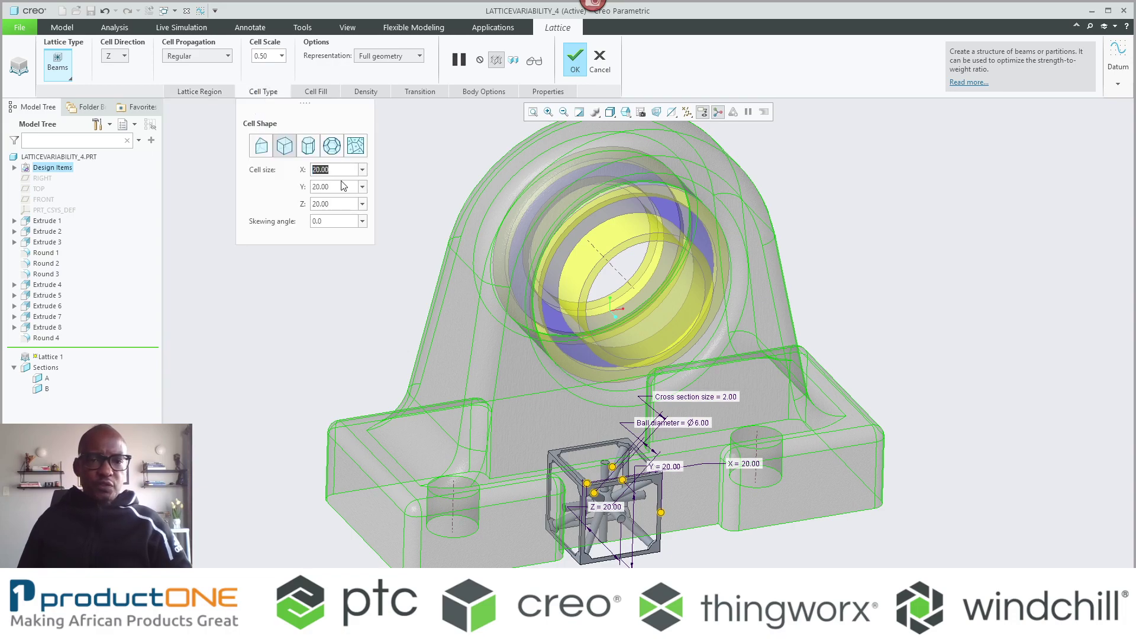
text(5)
key(Tab)
text(5)
key(Tab)
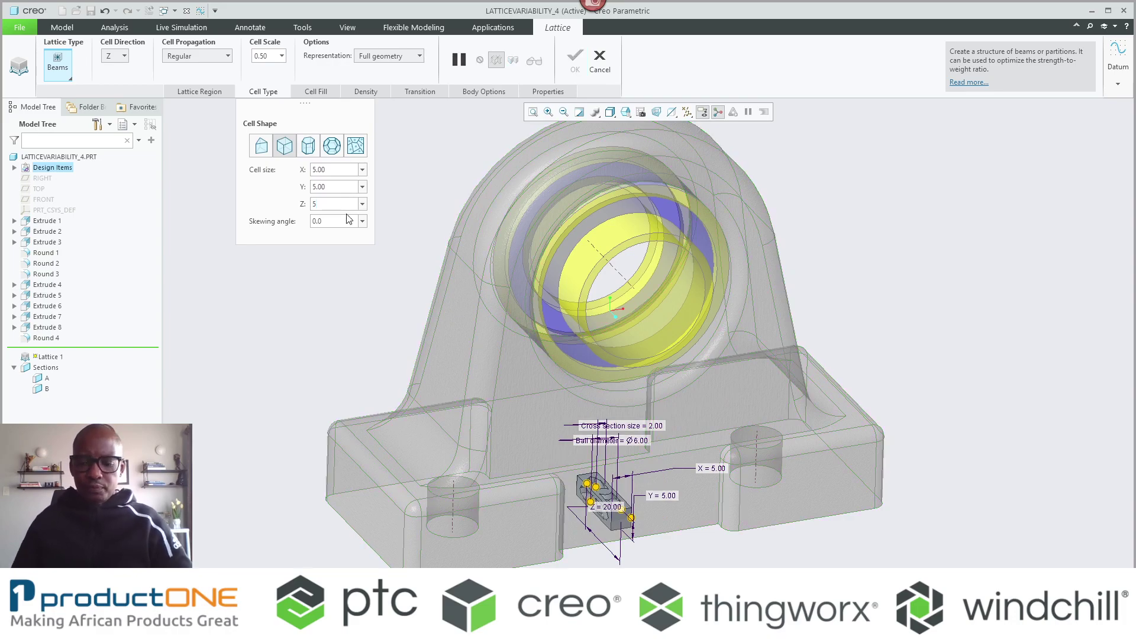
text(5)
key(Return)
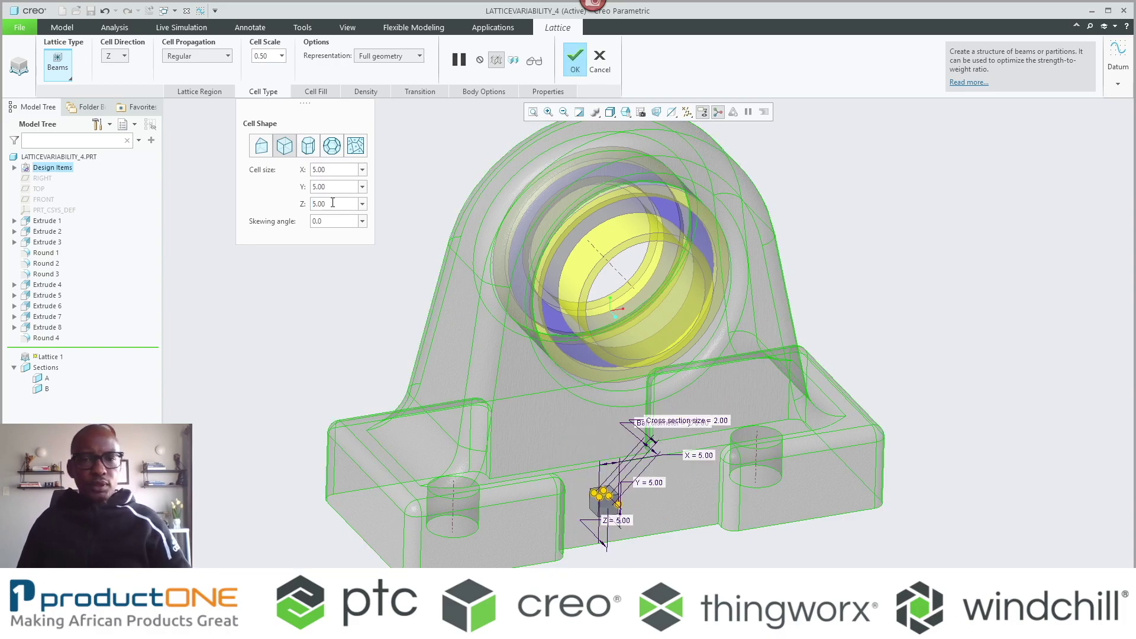
- Fill the cells with the Star configuration, using a ball diameter of 0.08 and a beam cross section size of 0.08
click(316, 93)
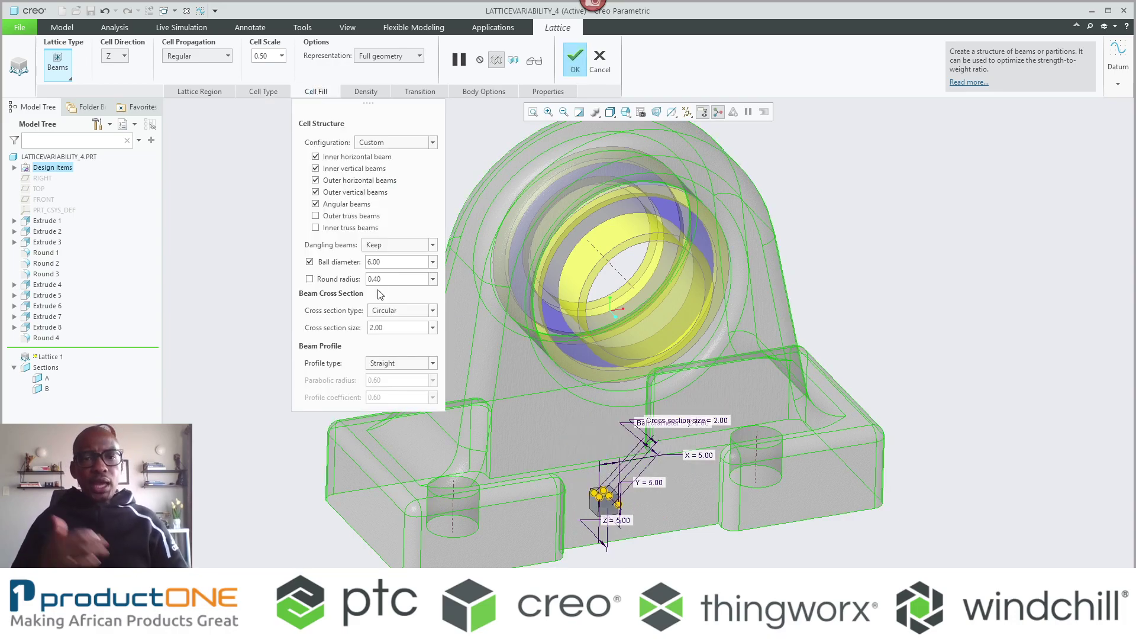
click(400, 142)
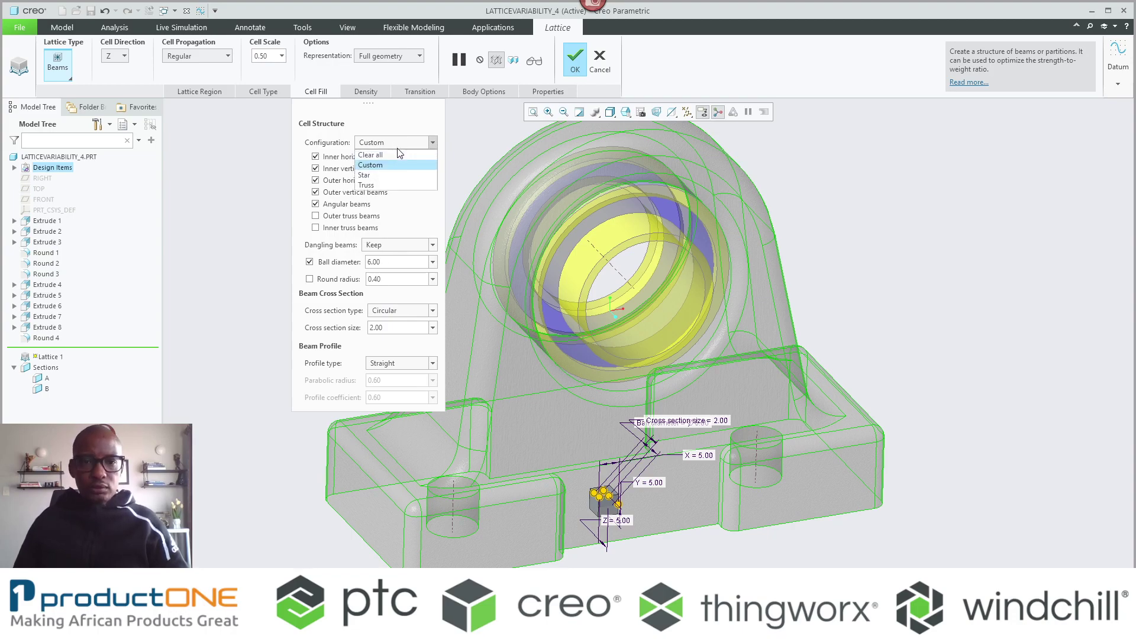
click(387, 175)
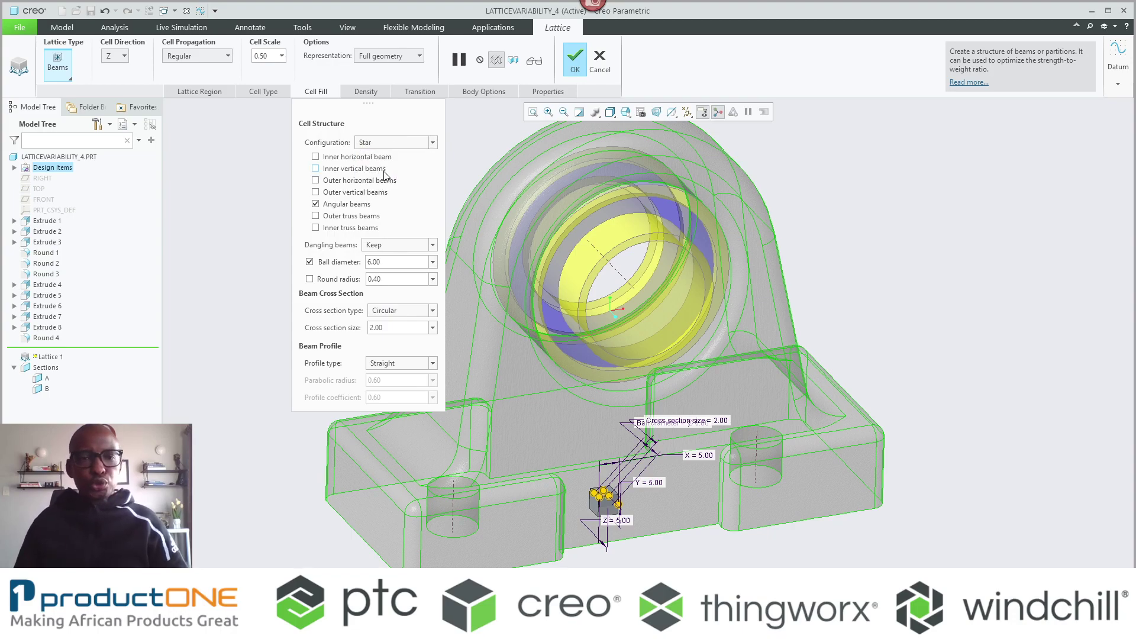
double_click(395, 261)
text(0.0)
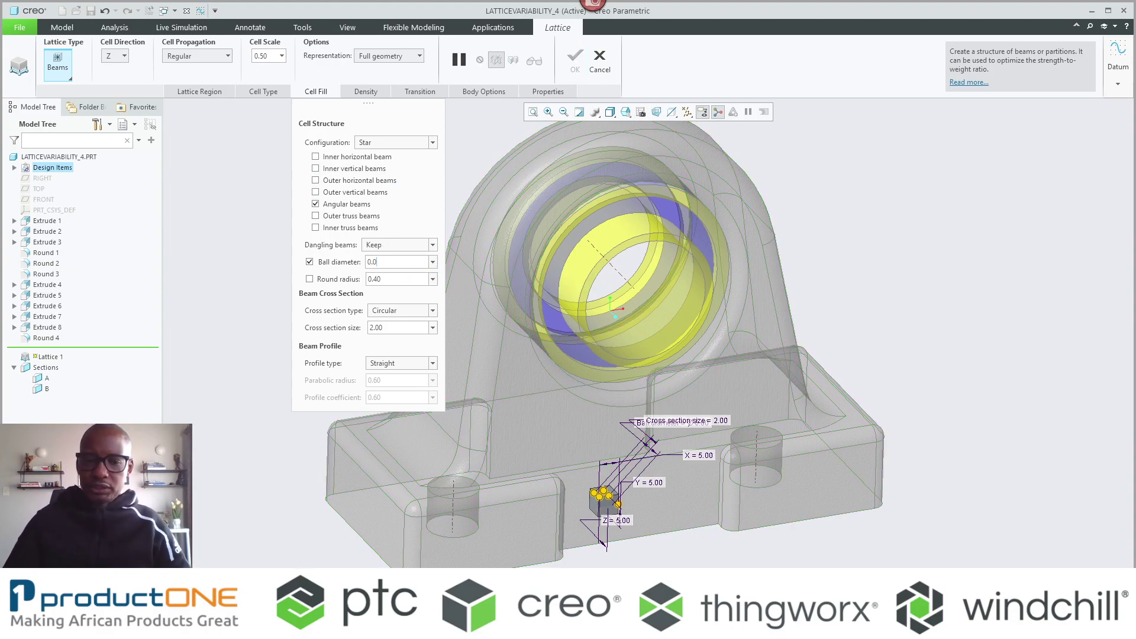
text(8)
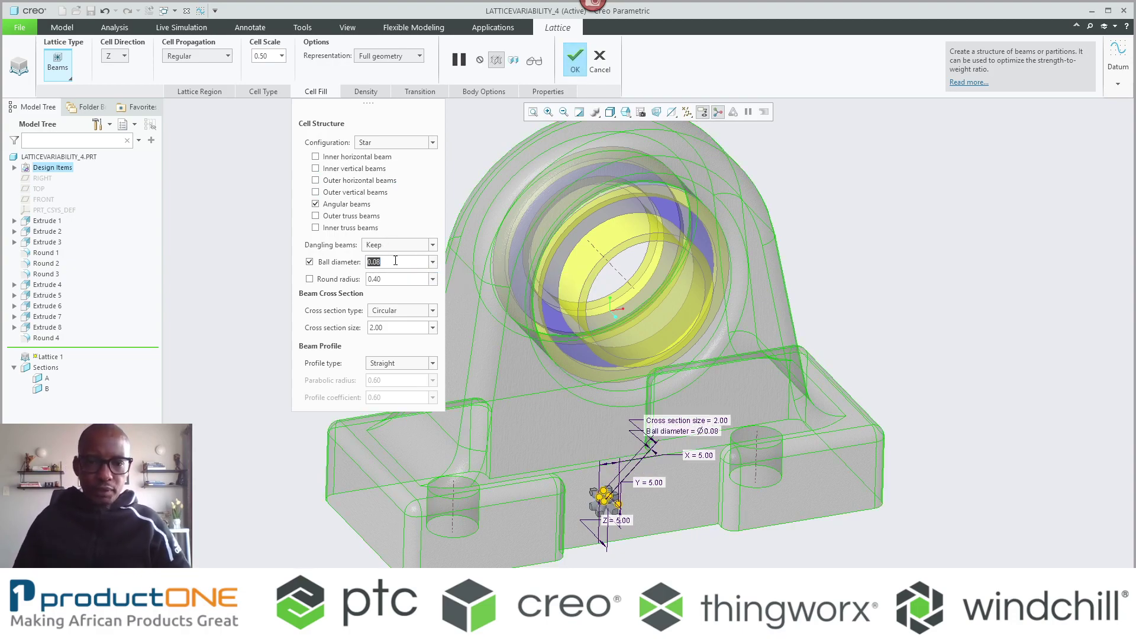
double_click(386, 328)
text(0.08)
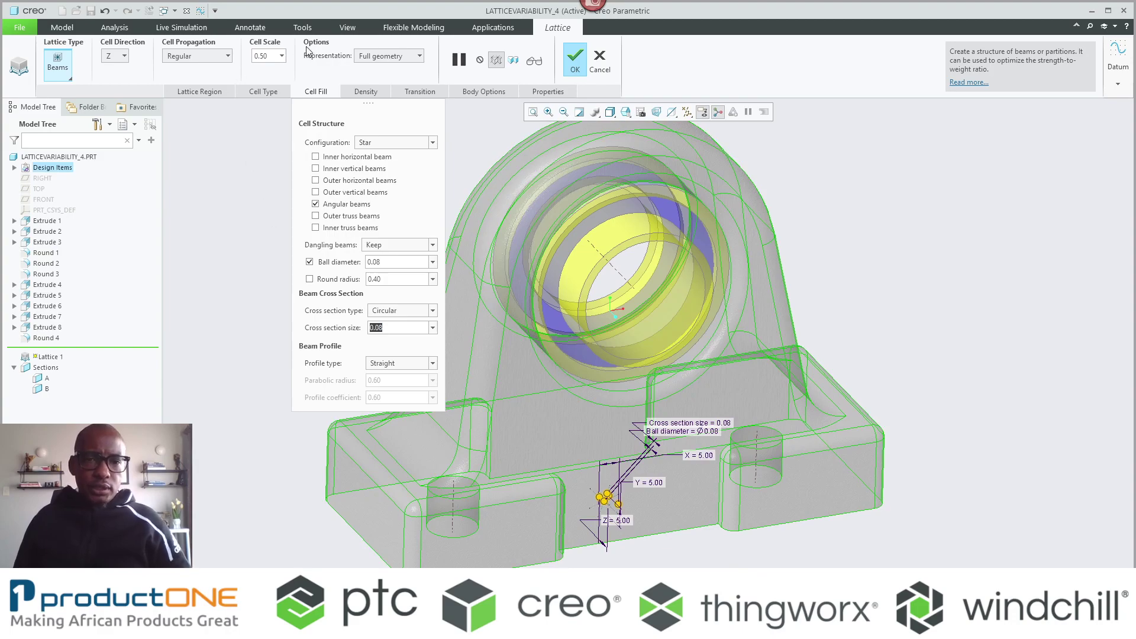
- Represent the lattice as Simplified and preview it inside the housing
click(380, 55)
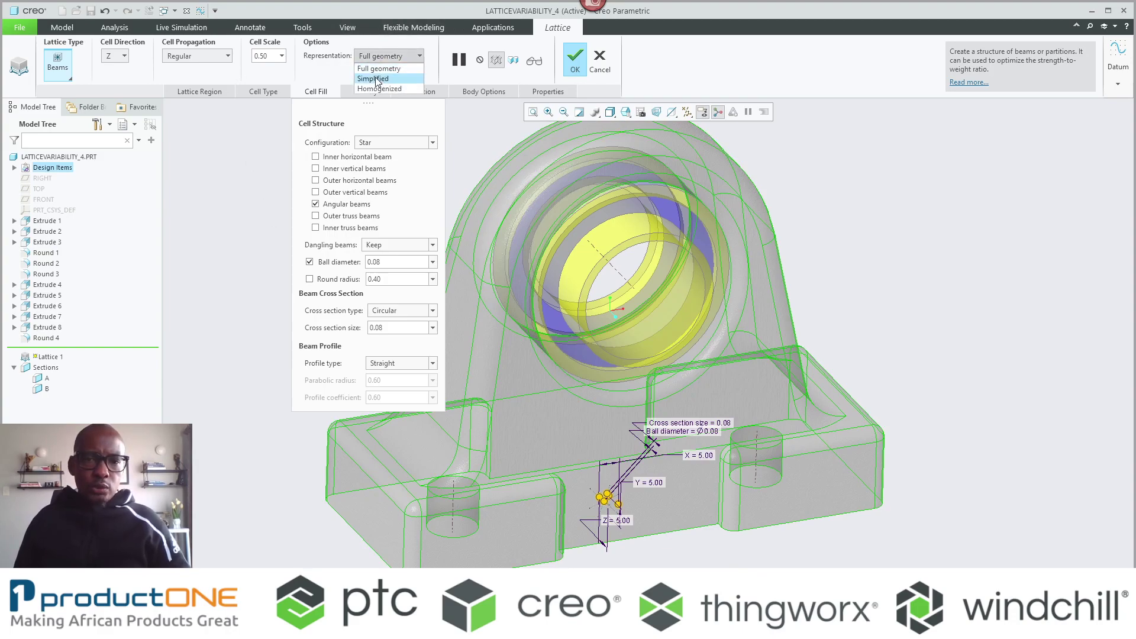
click(379, 78)
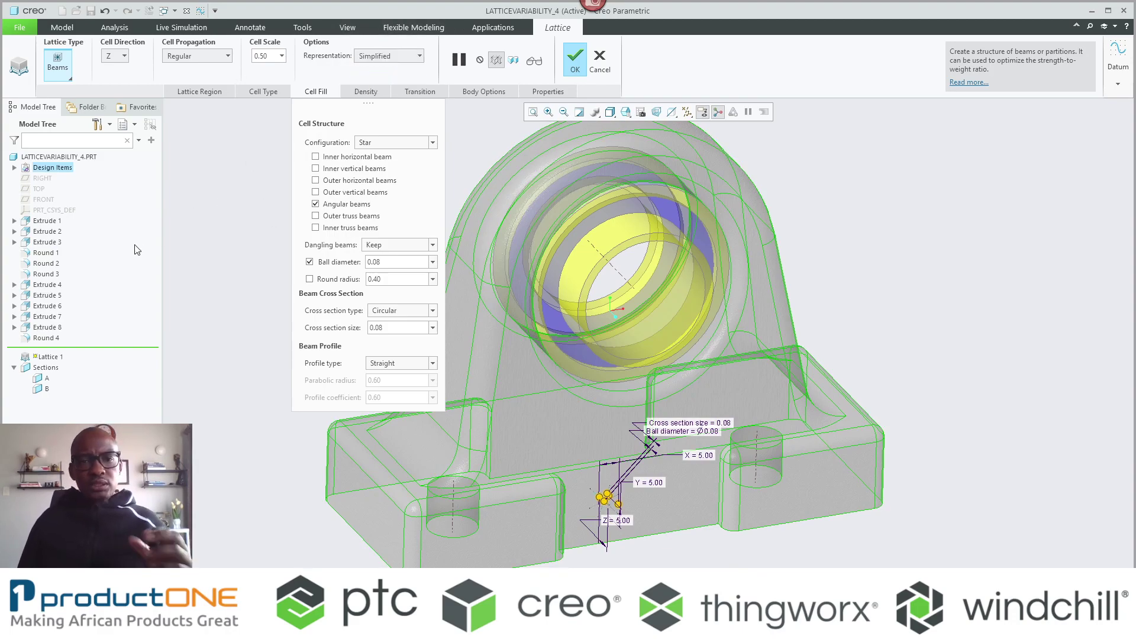
click(513, 61)
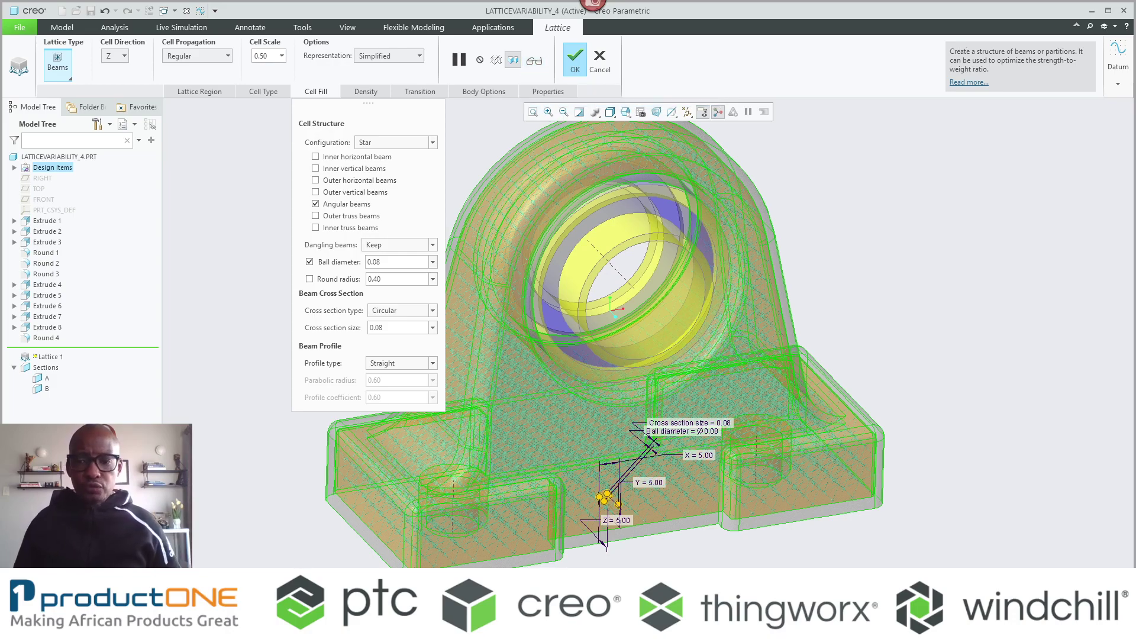
mouse_move(851, 342)
middle_down()
mouse_move(837, 266)
mouse_move(845, 295)
mouse_move(895, 337)
mouse_move(878, 320)
mouse_move(874, 332)
middle_up()
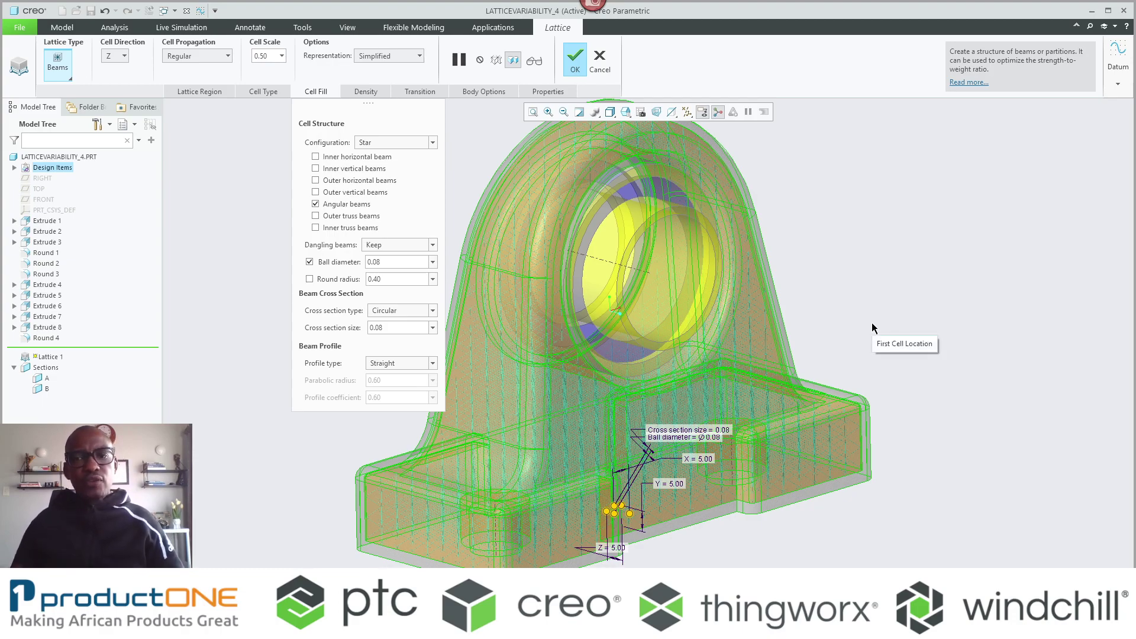
- Base the lattice density on the simulation data file VM Stress_X_1000_lattice_demo.csv, with volume fractions of 0.01 minimum, 0.15 average and 0.60 maximum
click(360, 93)
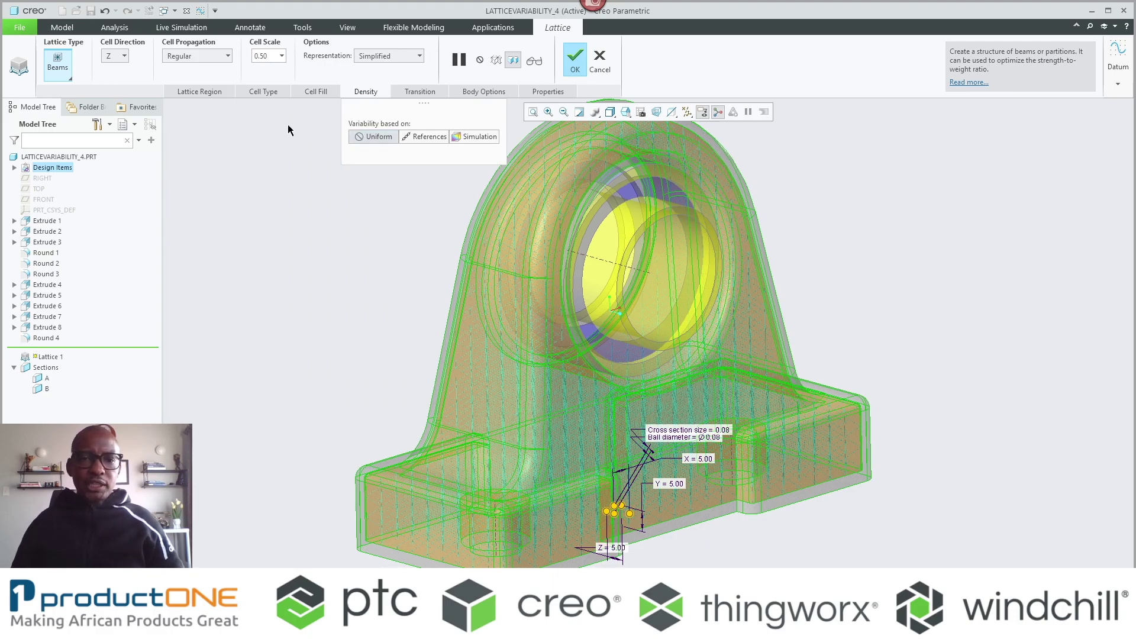
click(482, 137)
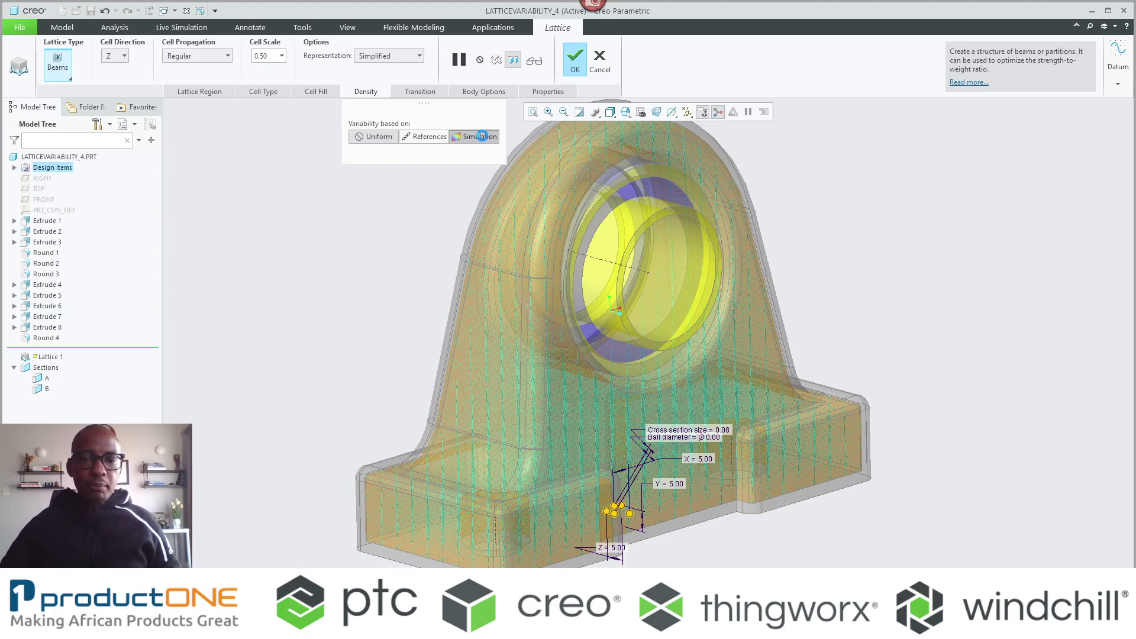
click(483, 136)
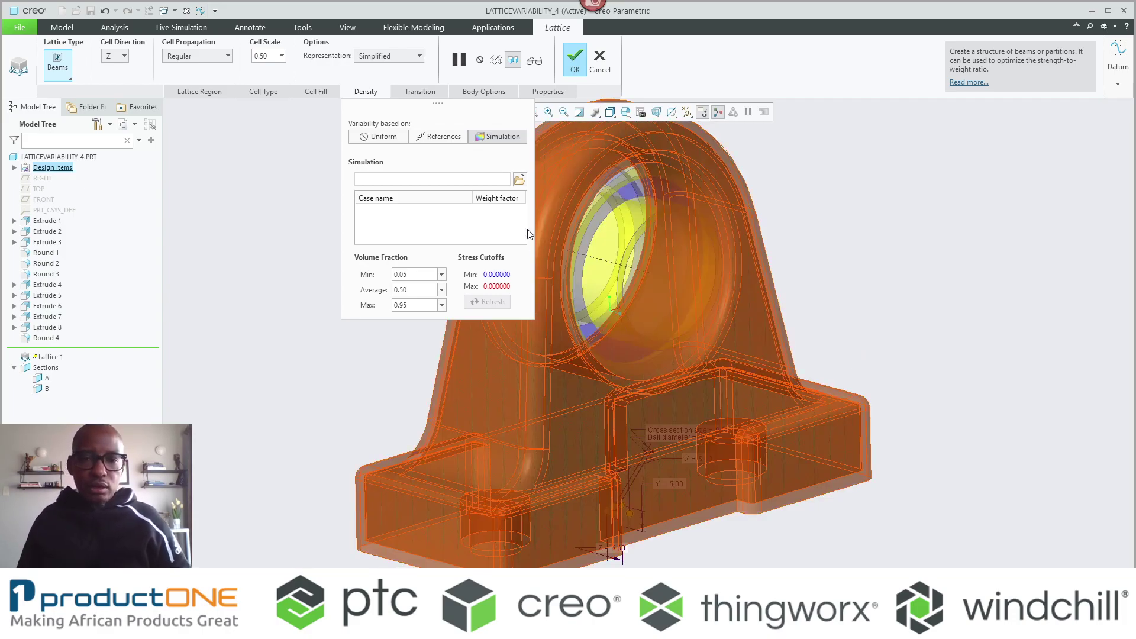
click(519, 179)
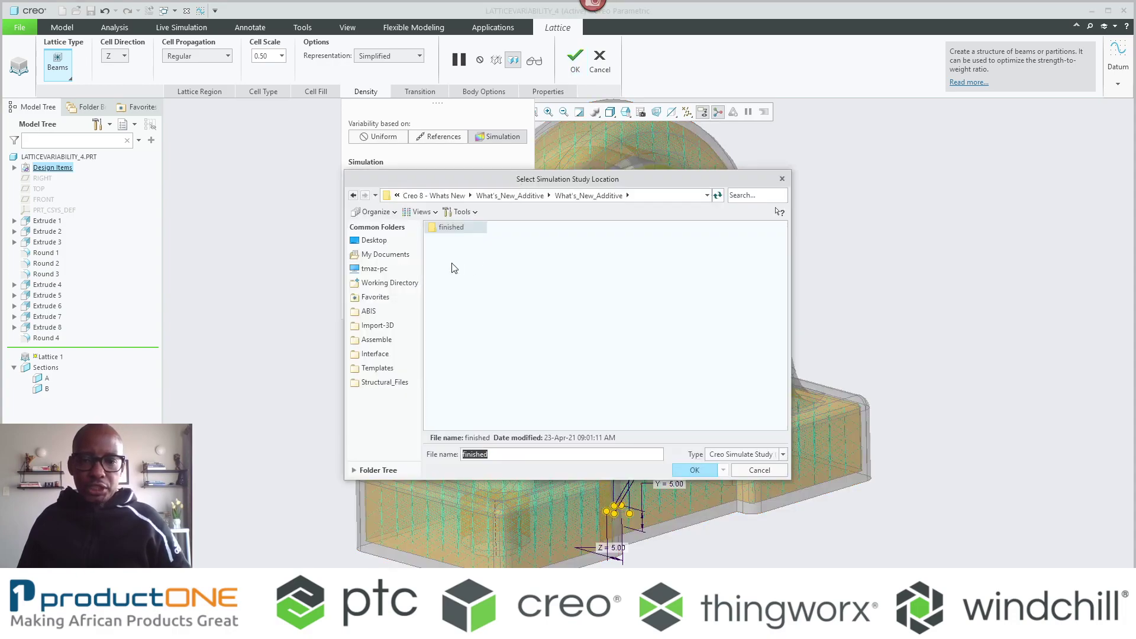
click(760, 460)
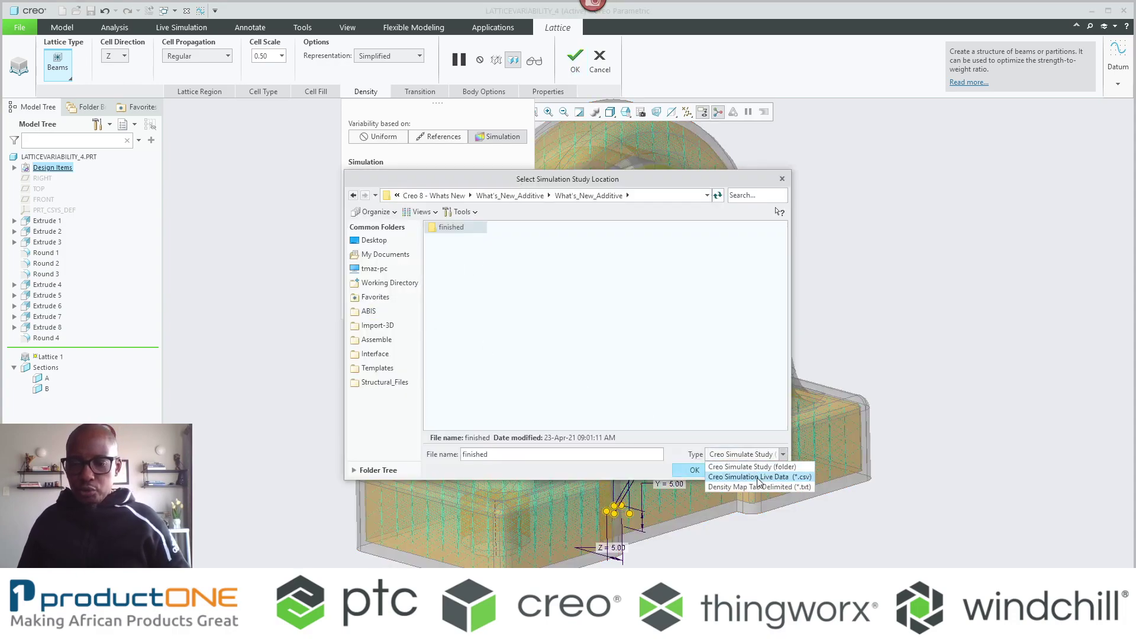
click(761, 479)
click(494, 251)
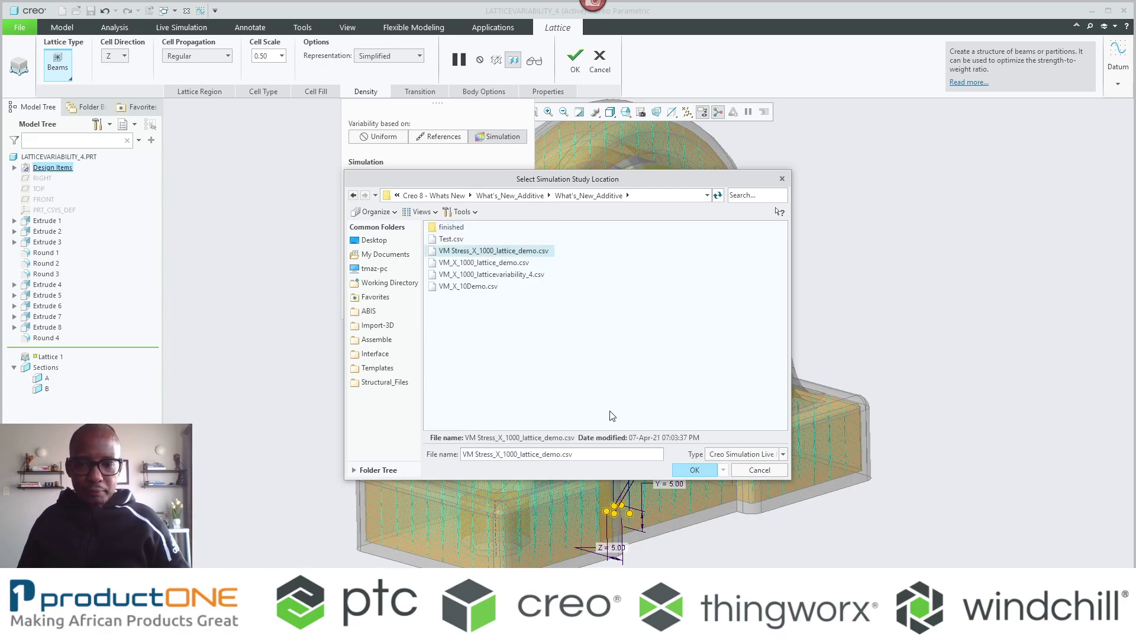
click(692, 470)
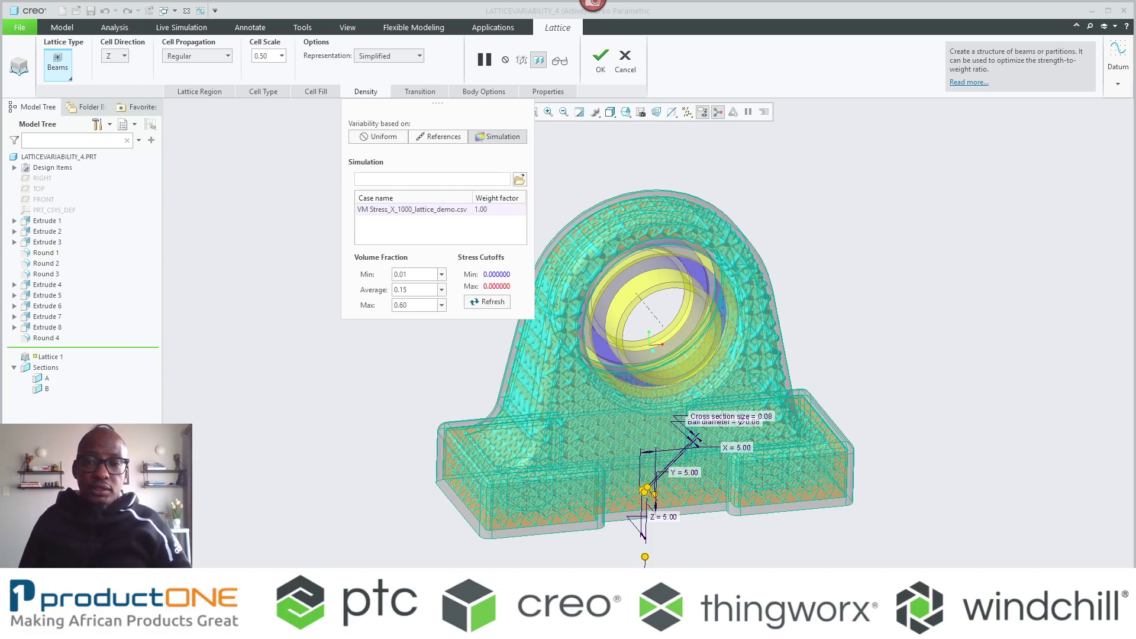
- Review the variable-density lattice preview from several angles and complete the lattice feature
middle_drag(896, 463, 636, 365)
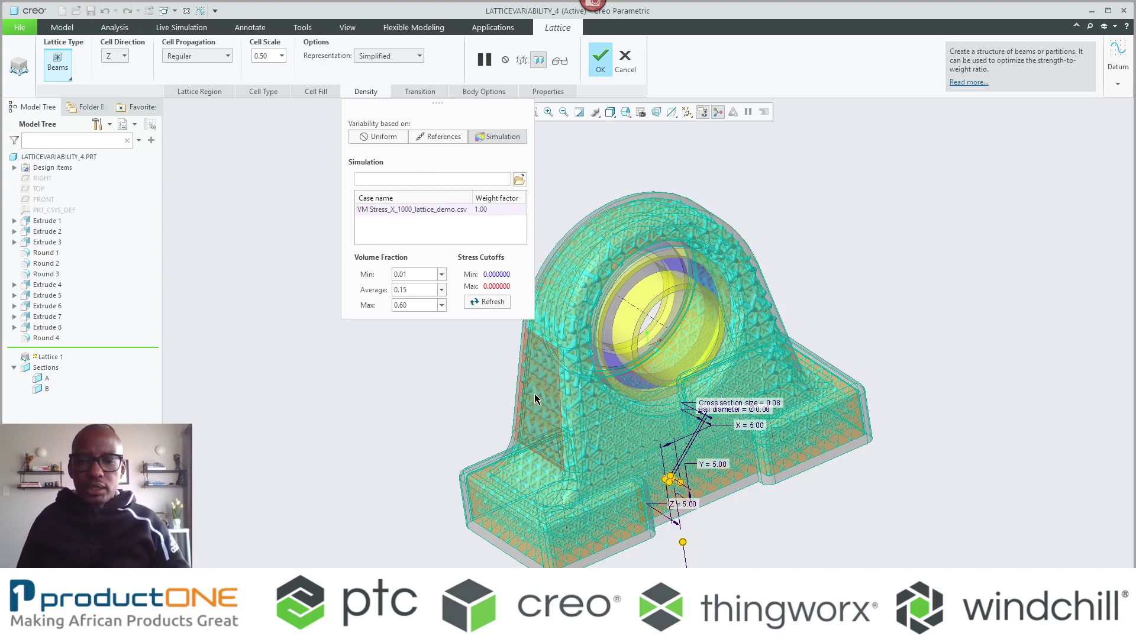
middle_drag(824, 310, 793, 263)
scroll(659, 444, up, 2)
middle_drag(659, 444, 613, 430)
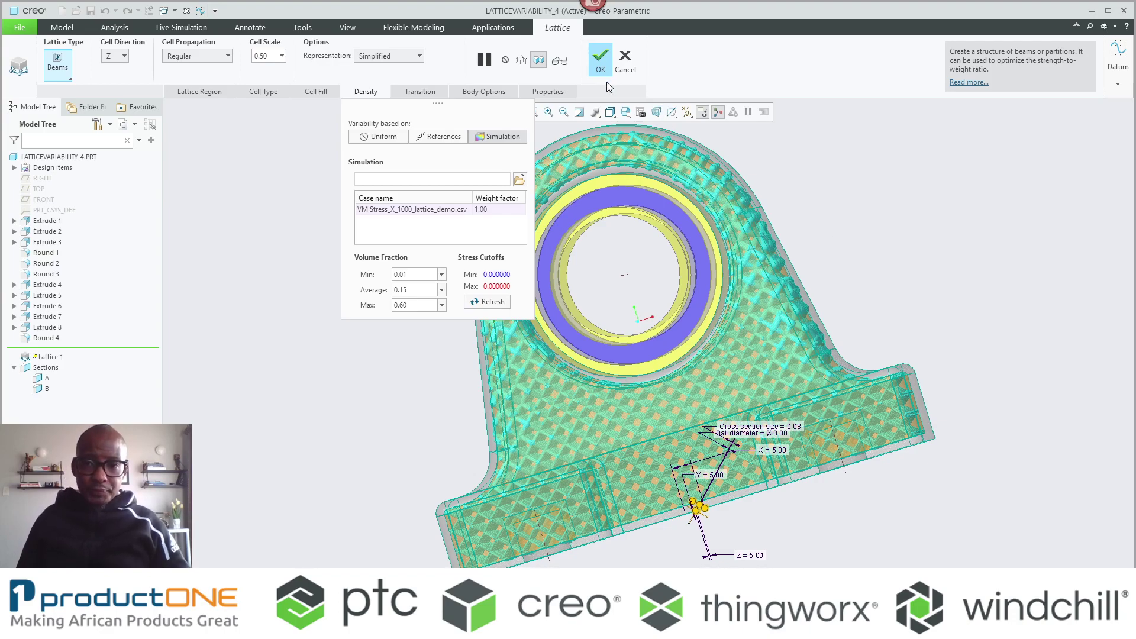
click(601, 59)
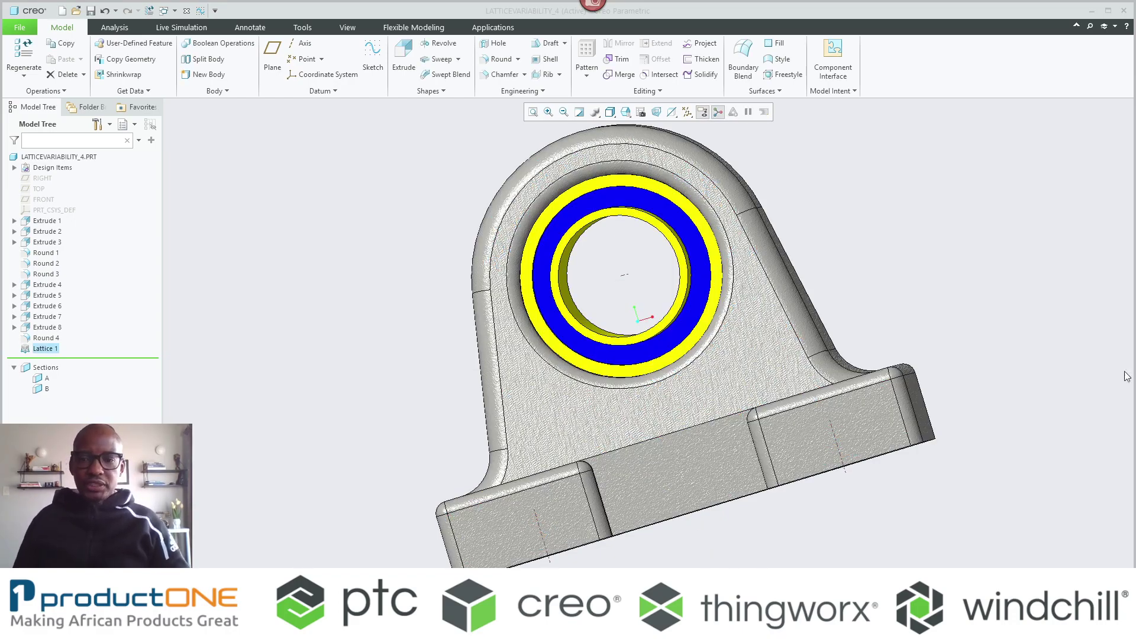
- Section the housing parallel to a base pad's front face at an offset of about 17.7, and inspect the lattice inside
middle_drag(610, 386, 545, 522)
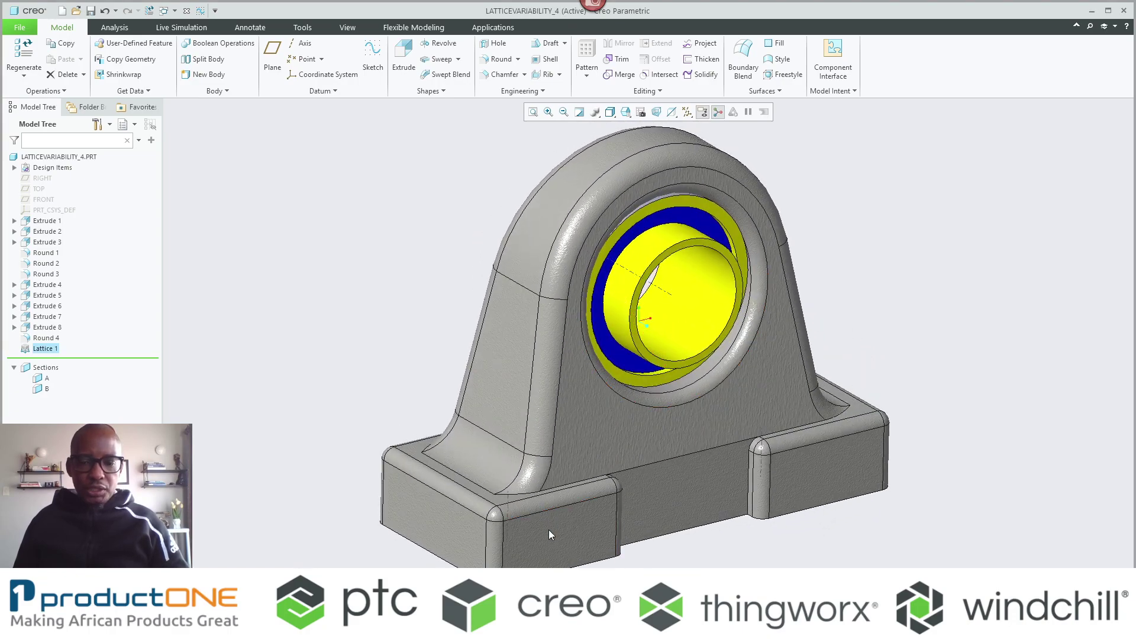
click(548, 530)
click(620, 492)
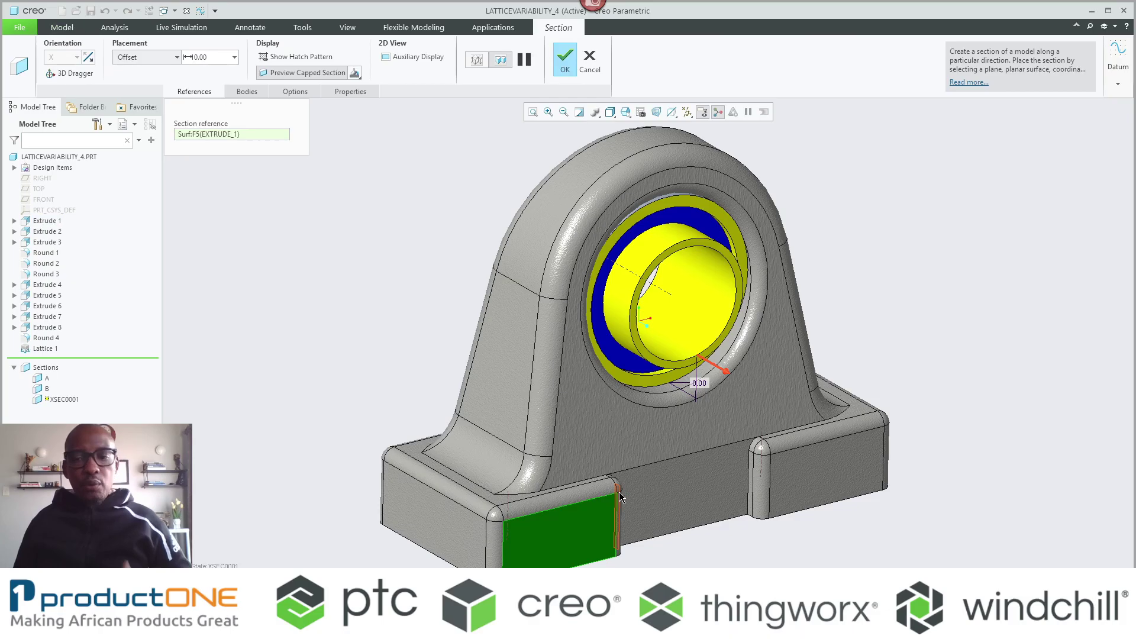
drag(729, 374, 683, 348)
middle_drag(680, 408, 660, 377)
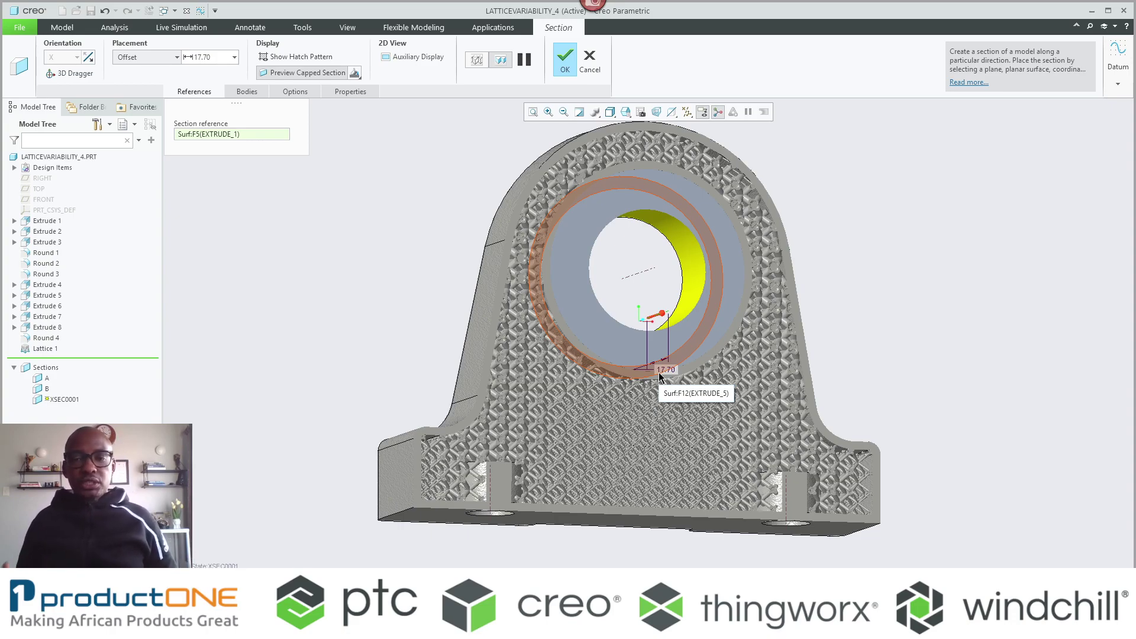
middle_drag(661, 377, 594, 498)
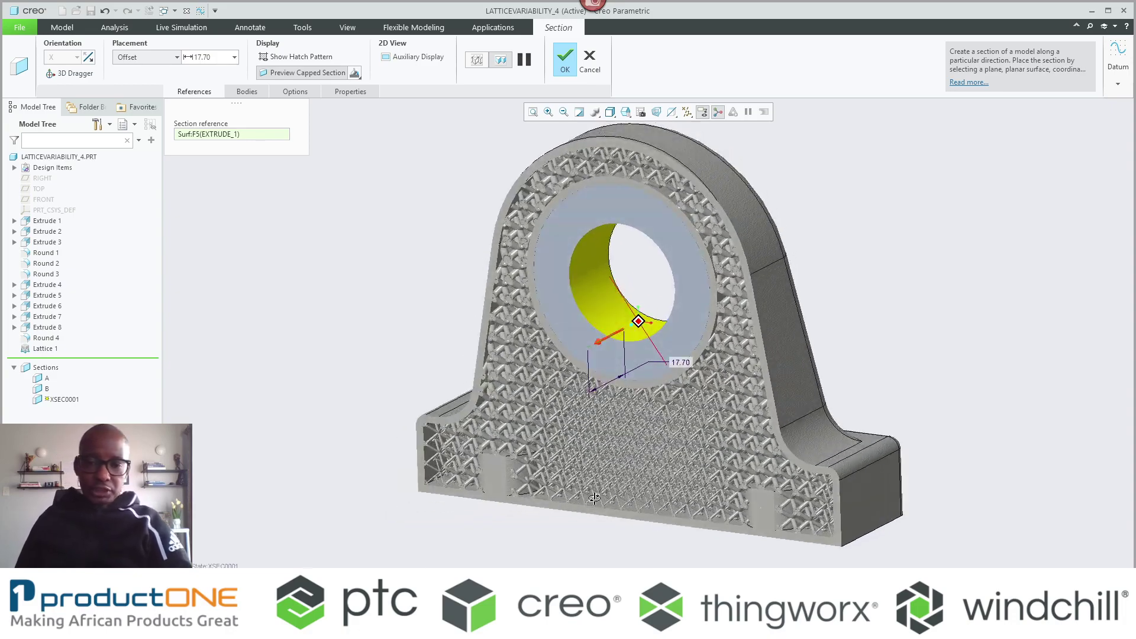